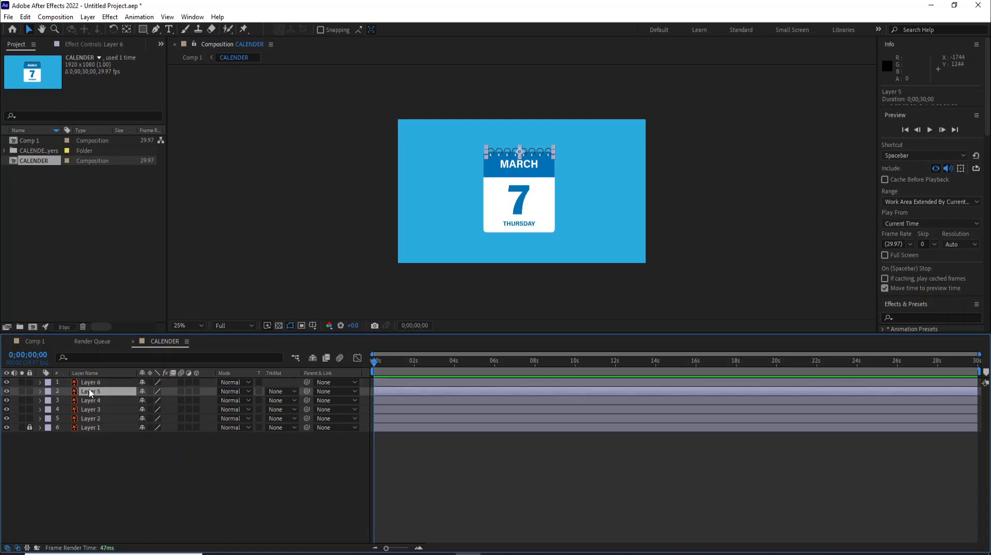
{"action": "left_click_drag", "start_coordinate": [491, 196], "coordinate": [422, 229]}
{"action": "left_click_drag", "start_coordinate": [526, 207], "coordinate": [608, 228]}
{"action": "left_click_drag", "start_coordinate": [553, 180], "coordinate": [646, 107]}
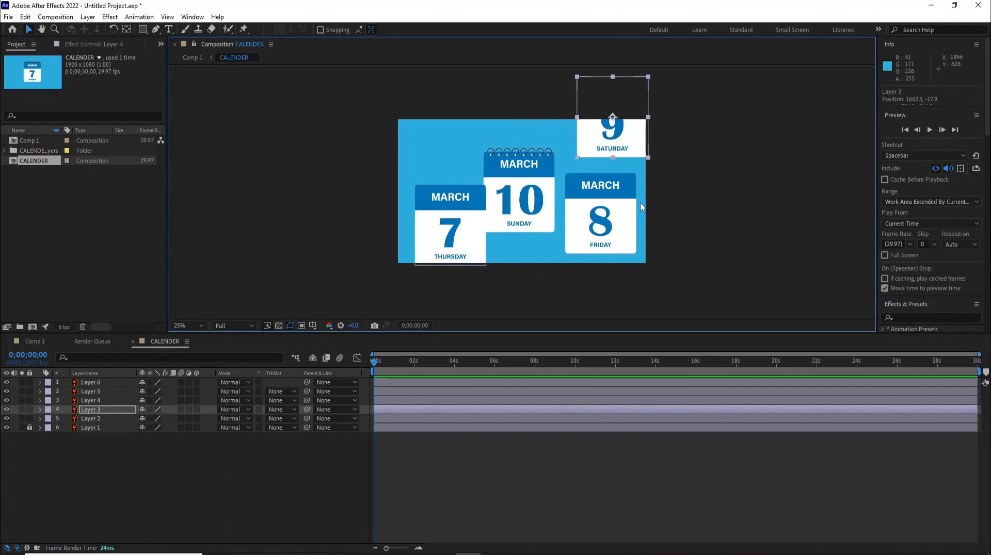
{"action": "key", "text": "ctrl+z"}
{"action": "key", "text": "ctrl+z"}
{"action": "key", "text": "ctrl+z"}
{"action": "key", "text": "ctrl+z"}
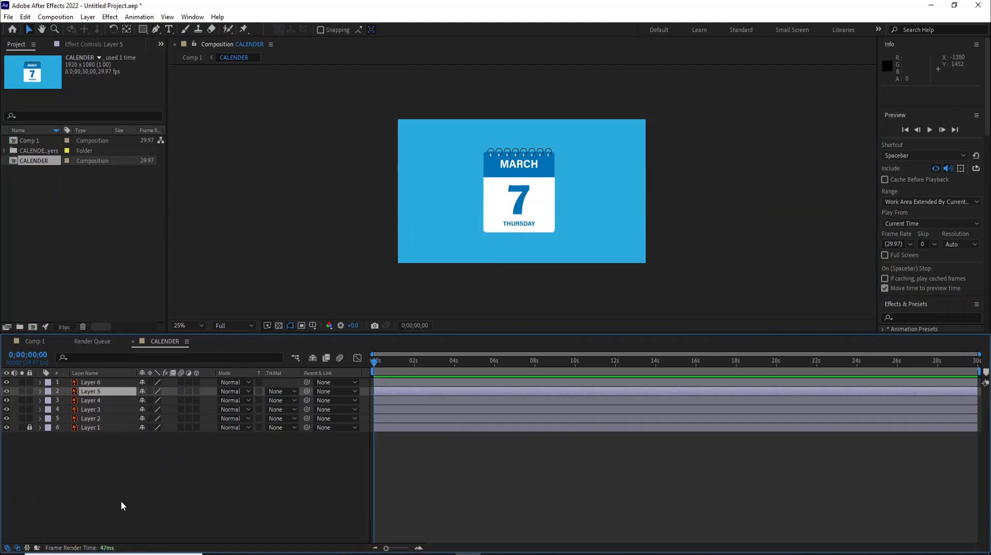
{"action": "left_click", "coordinate": [121, 501]}
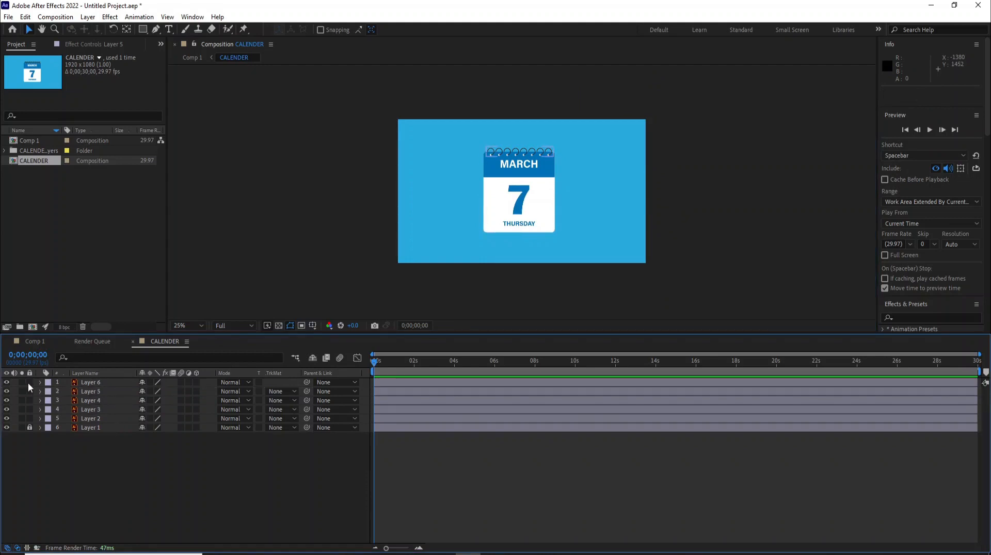
{"action": "left_click", "coordinate": [94, 392]}
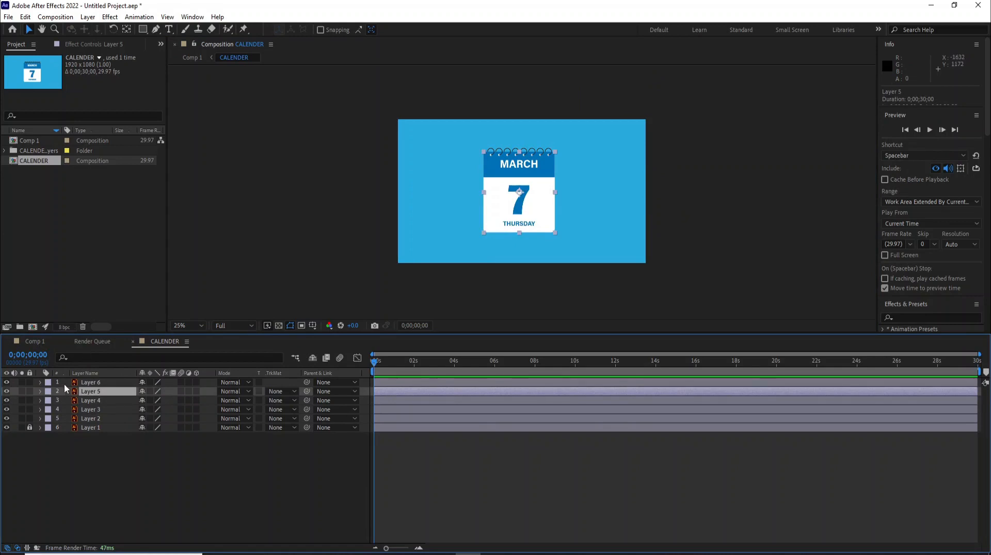
{"action": "key", "text": "p"}
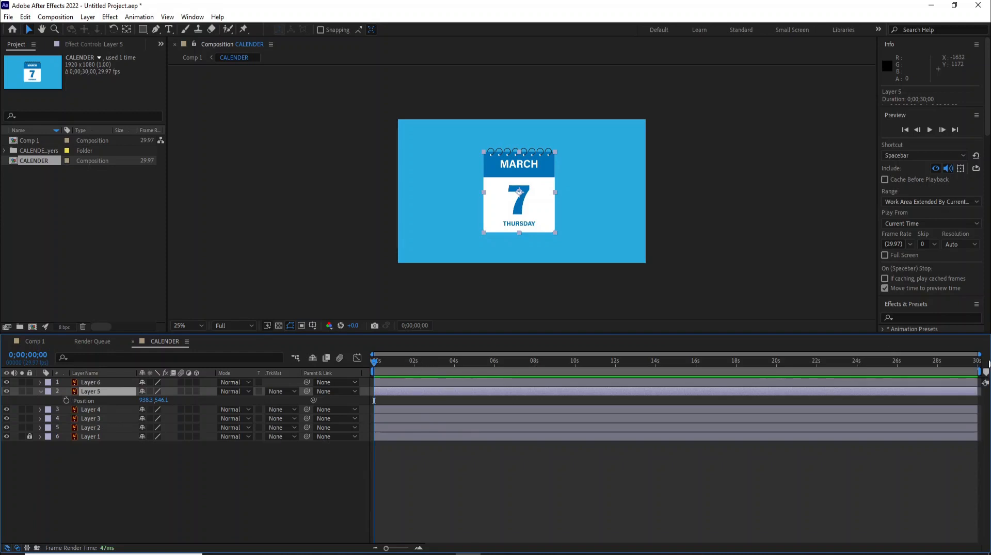
Step: Record a starting Position keyframe for the March 7 page at 0f
{"action": "left_click_drag", "start_coordinate": [978, 356], "coordinate": [492, 356]}
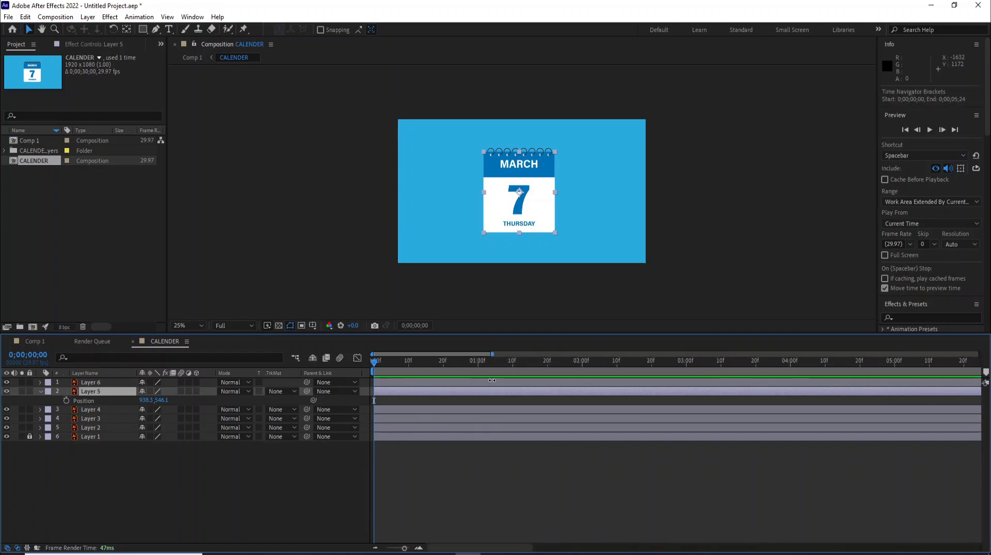
{"action": "left_click", "coordinate": [479, 363]}
{"action": "left_click", "coordinate": [374, 363]}
{"action": "left_click", "coordinate": [66, 400]}
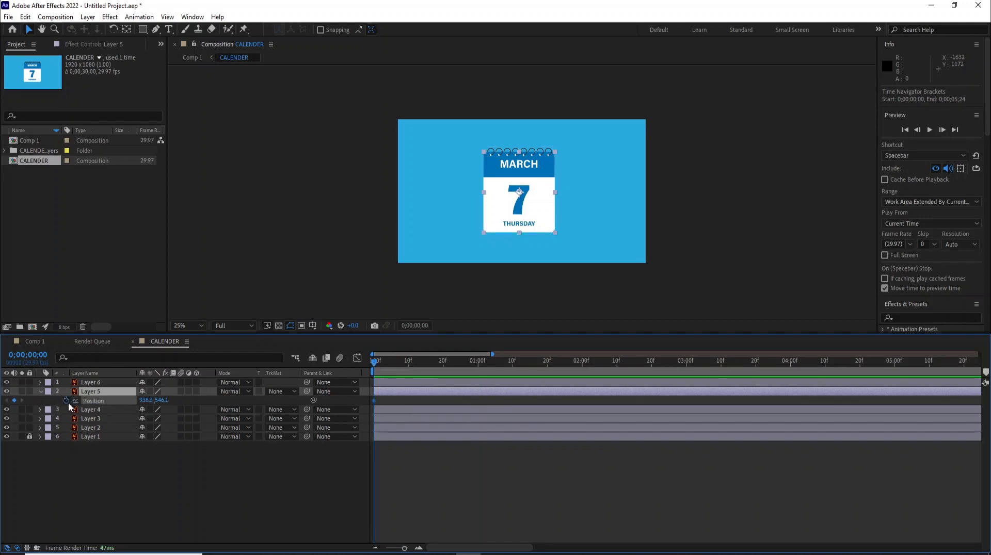
Step: At 1 second, move the page off lower left to -417.7, 878.1 on a curved path, then preview
{"action": "left_click_drag", "start_coordinate": [373, 361], "coordinate": [477, 380]}
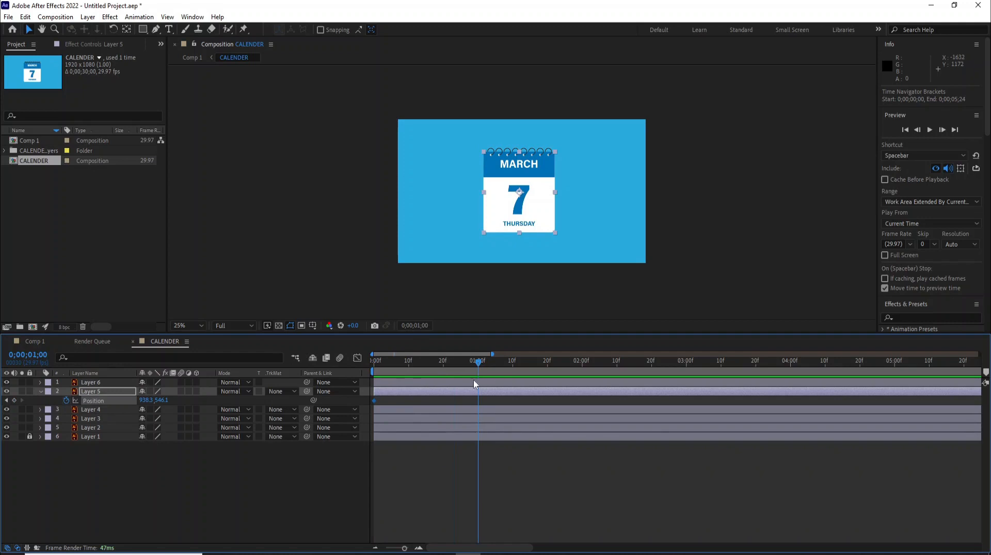
{"action": "left_click_drag", "start_coordinate": [503, 203], "coordinate": [416, 276]}
{"action": "left_click_drag", "start_coordinate": [492, 204], "coordinate": [521, 228]}
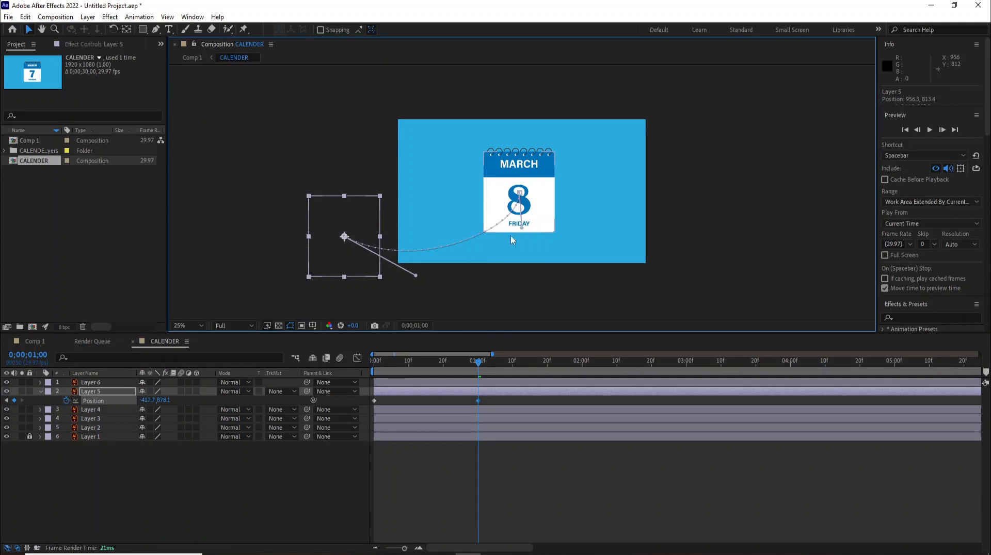
{"action": "key", "text": "space"}
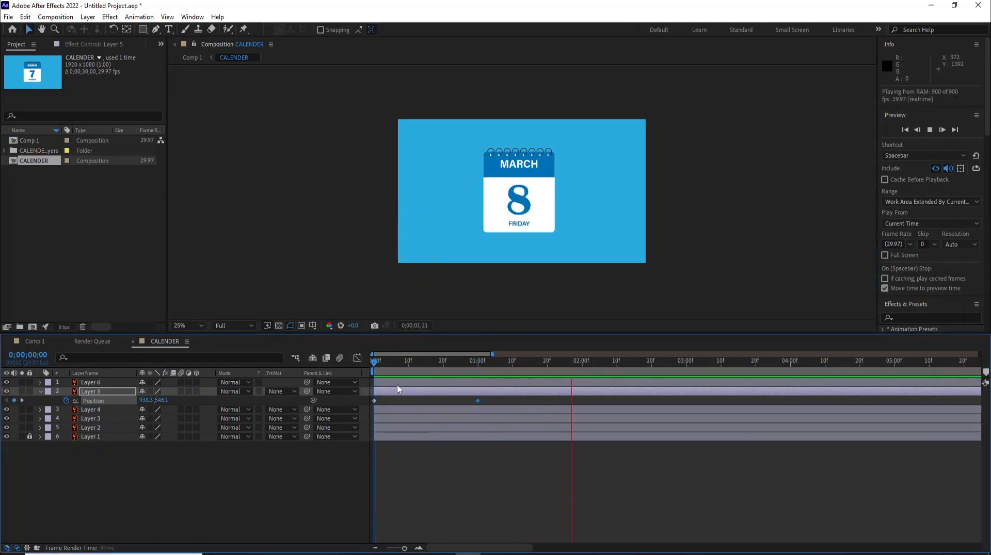
{"action": "key", "text": "space"}
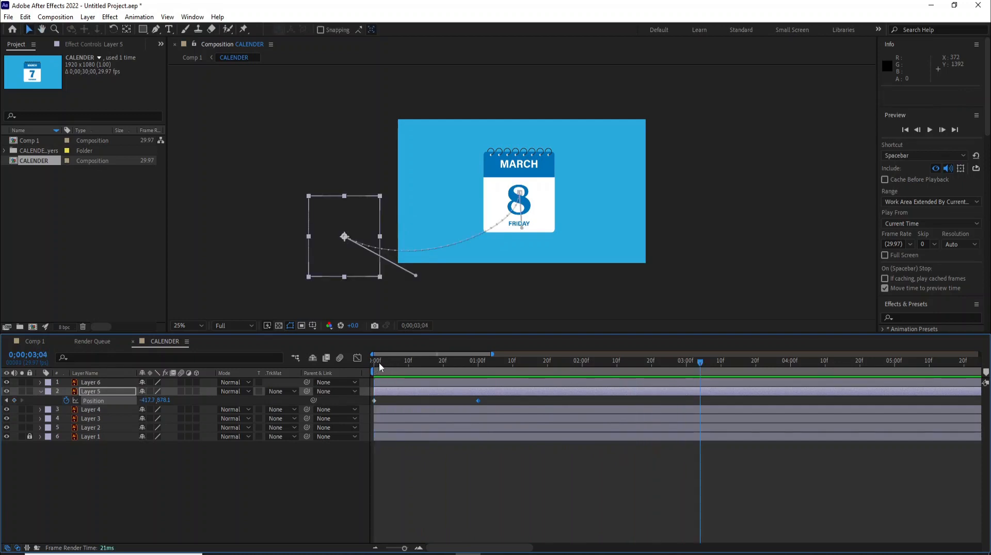
{"action": "left_click", "coordinate": [375, 400]}
Step: Apply Keyframe Assistant > Easy Ease to the first Position keyframe
{"action": "right_click", "coordinate": [375, 401]}
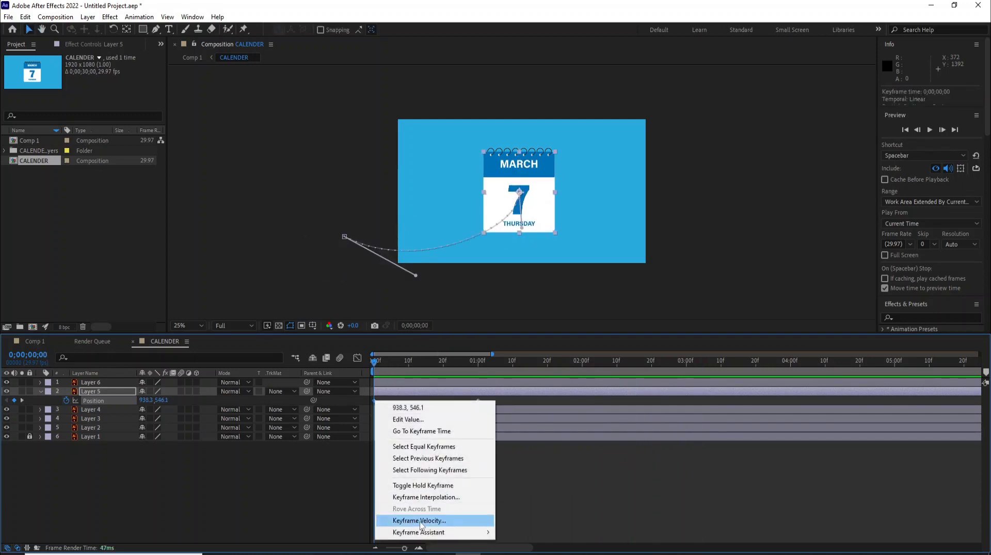
{"action": "mouse_move", "coordinate": [422, 533]}
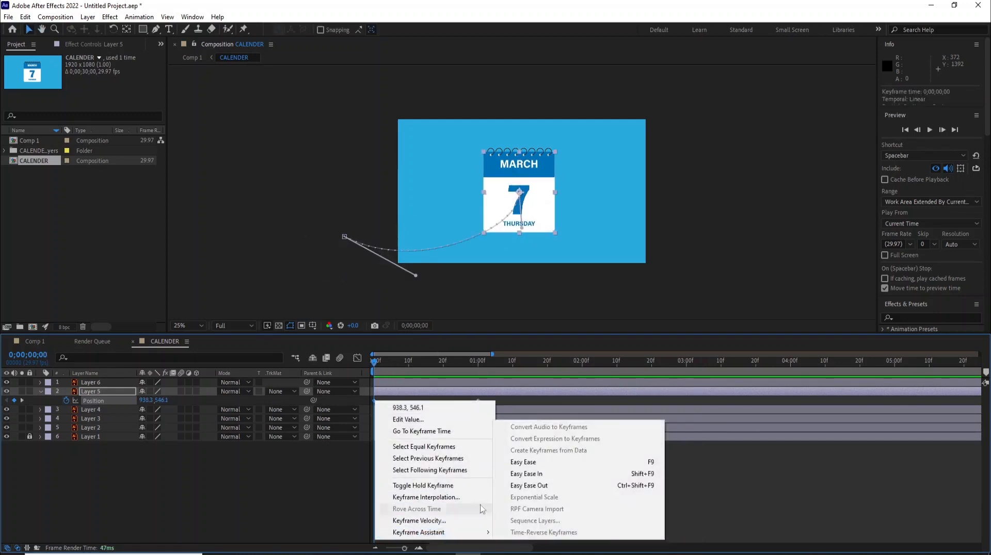
{"action": "left_click", "coordinate": [533, 462]}
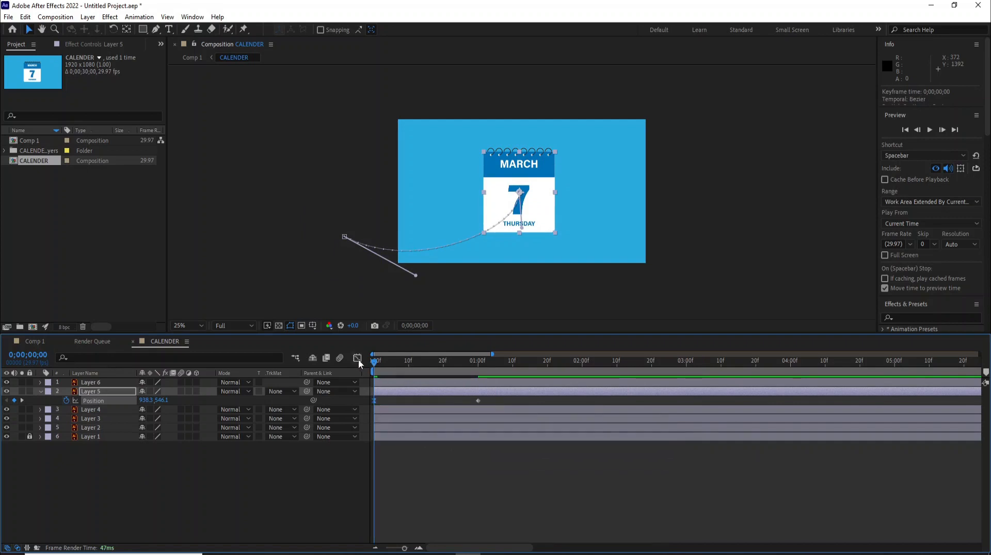
Step: In the Graph Editor, stretch the influence so speed peaks near 6,700 px/sec, then preview
{"action": "left_click", "coordinate": [358, 359]}
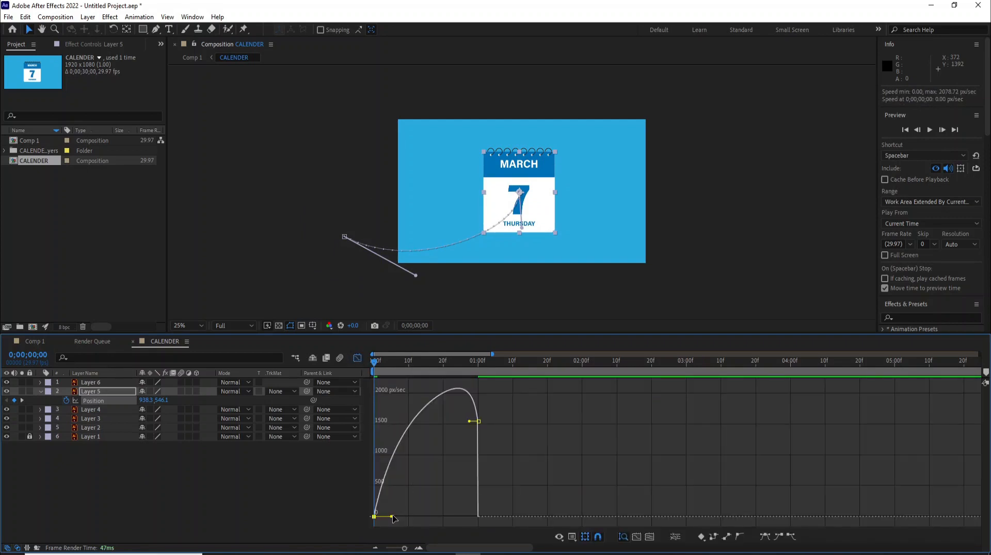
{"action": "left_click_drag", "start_coordinate": [391, 517], "coordinate": [522, 530]}
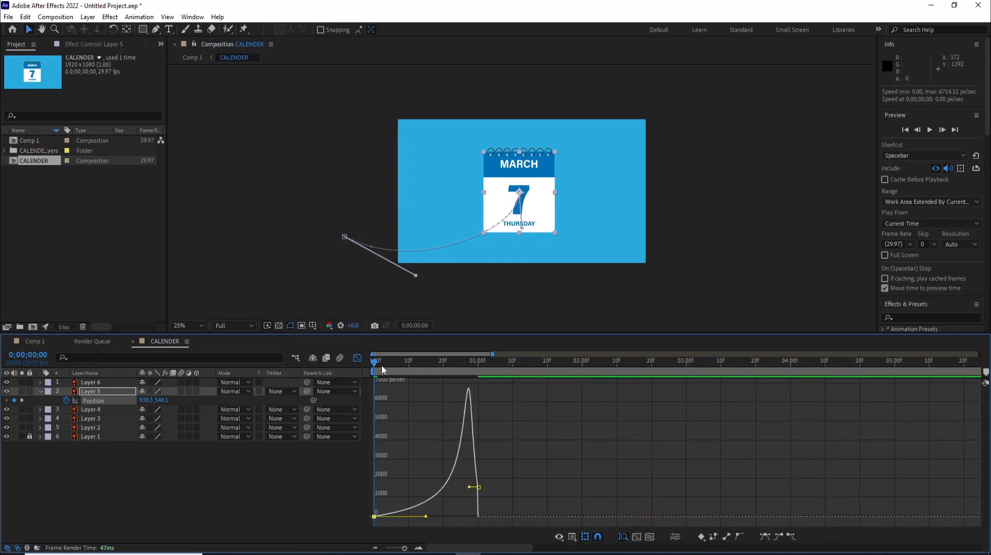
{"action": "left_click", "coordinate": [357, 358]}
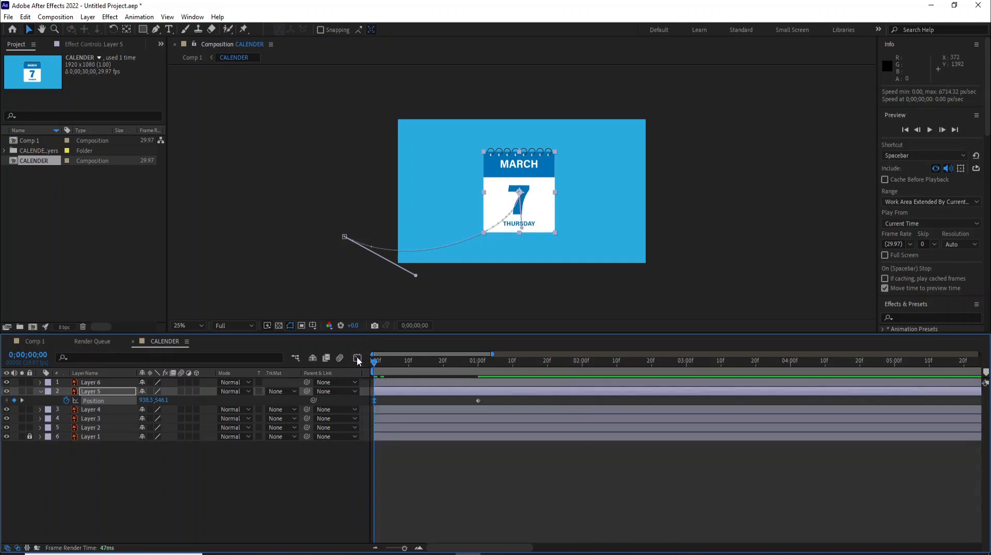
{"action": "key", "text": "space"}
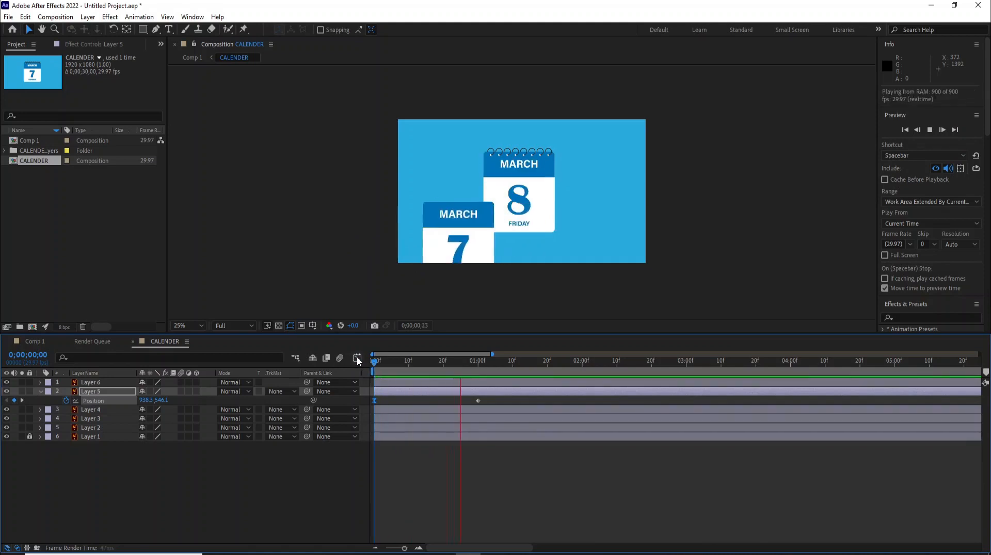
{"action": "left_click", "coordinate": [377, 361]}
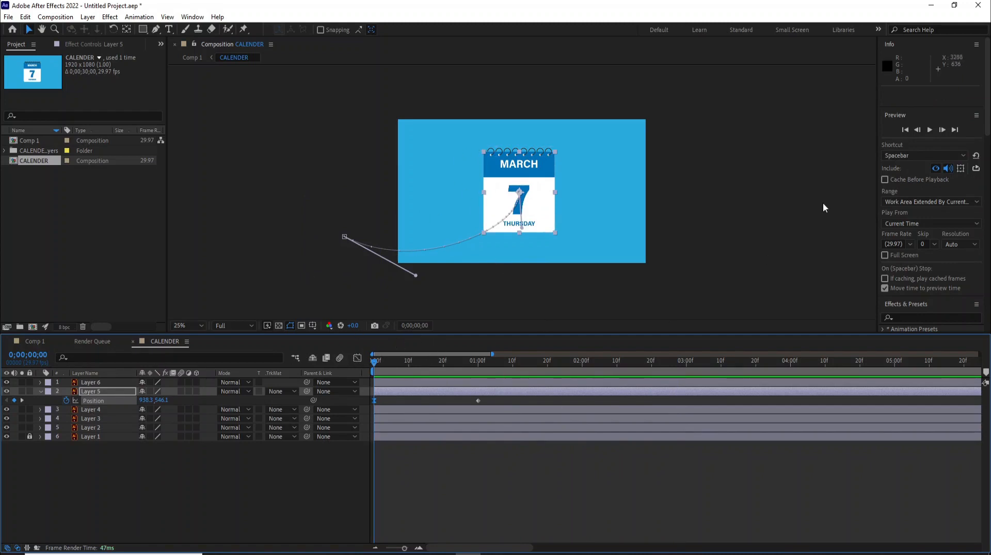
{"action": "scroll", "coordinate": [929, 194], "scroll_direction": "down", "scroll_amount": 4}
Step: Search 'pag' in Effects & Presets, apply CC Page Turn to Layer 5, and reposition the fold point
{"action": "left_click", "coordinate": [900, 142]}
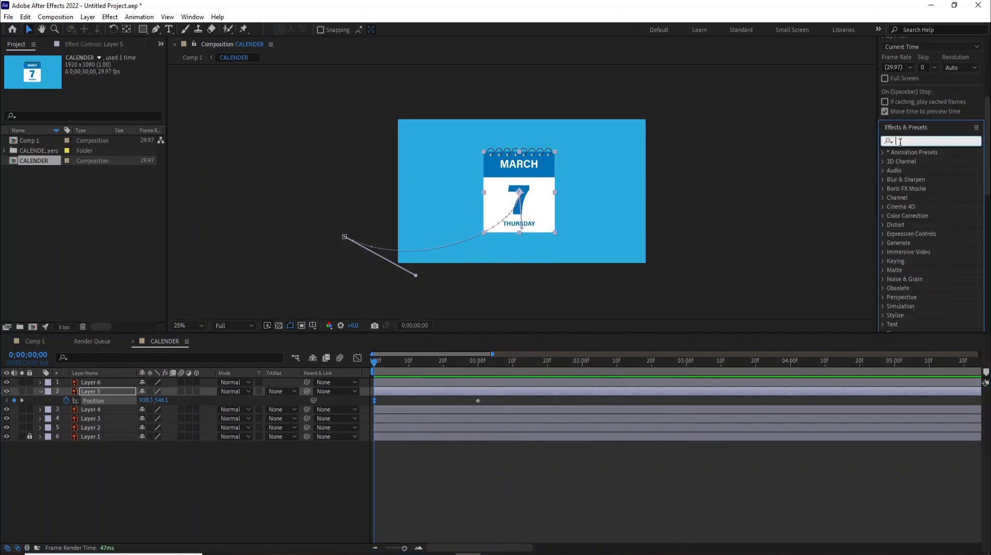
{"action": "type", "text": "pag"}
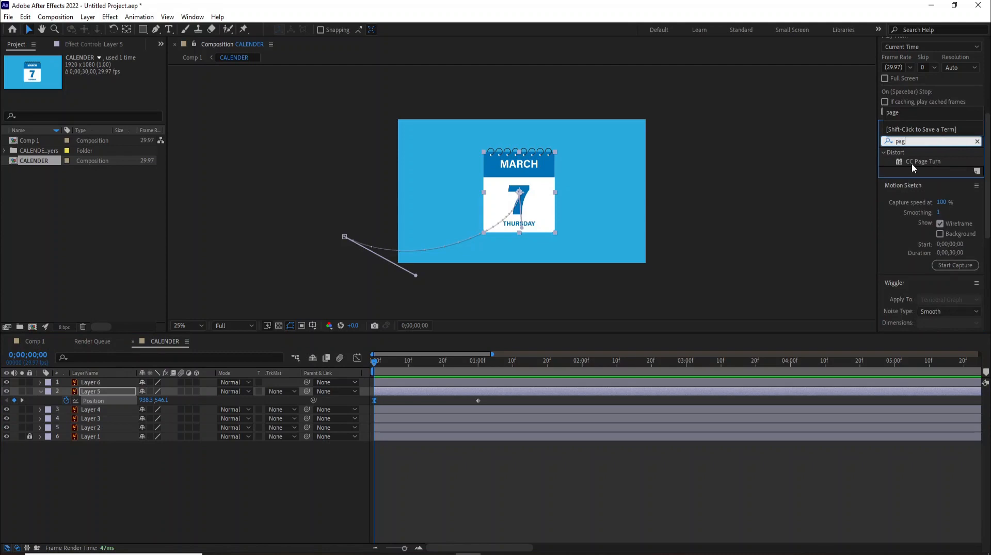
{"action": "left_click", "coordinate": [911, 163]}
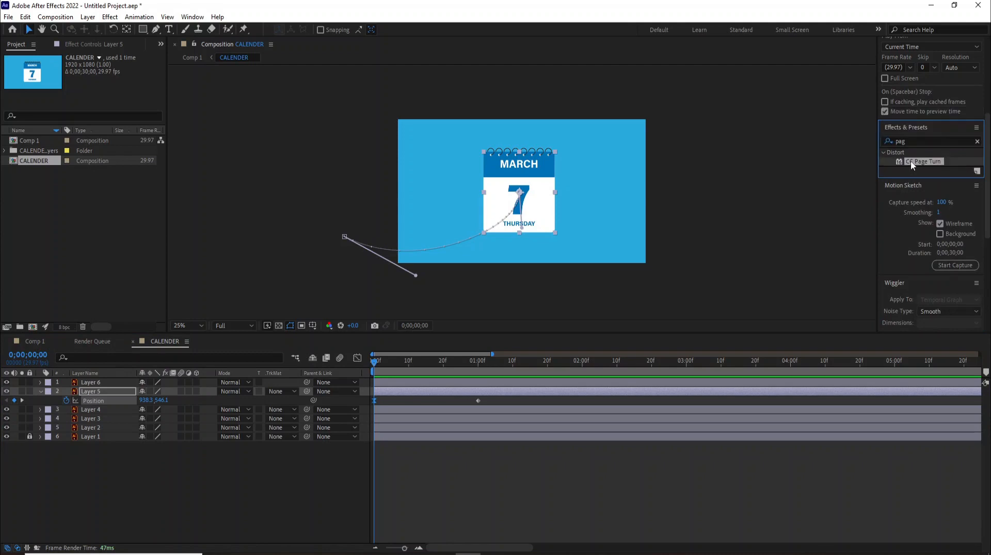
{"action": "left_click_drag", "start_coordinate": [916, 164], "coordinate": [418, 389]}
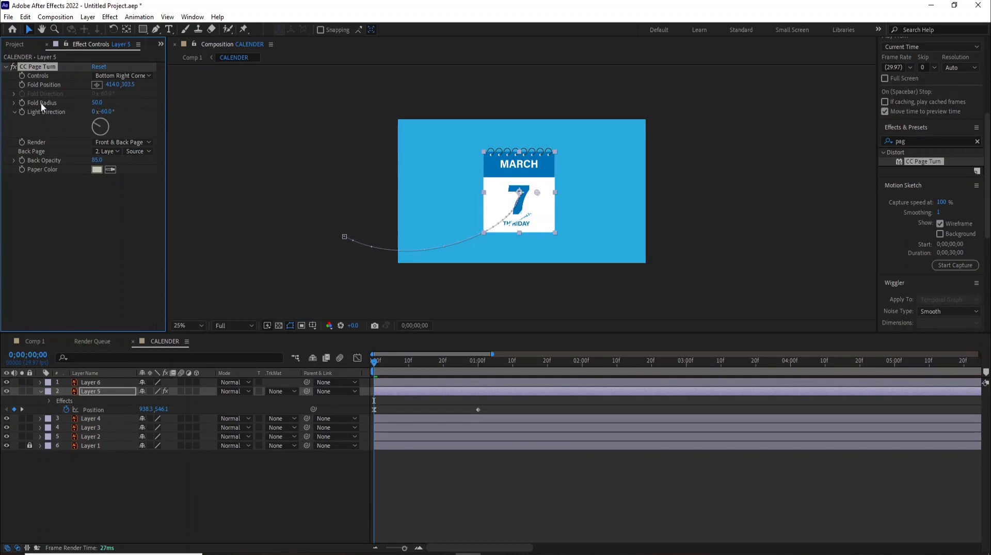
{"action": "left_click", "coordinate": [95, 103]}
{"action": "left_click_drag", "start_coordinate": [536, 193], "coordinate": [536, 223]}
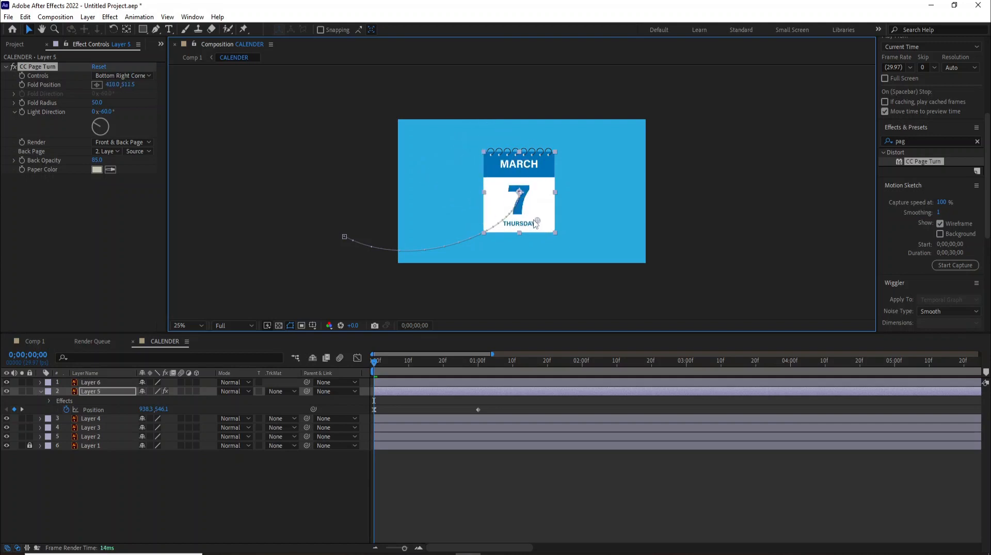
Step: Keep the curl at the bottom-right corner and drag the fold to curl March 7 back
{"action": "left_click", "coordinate": [120, 76]}
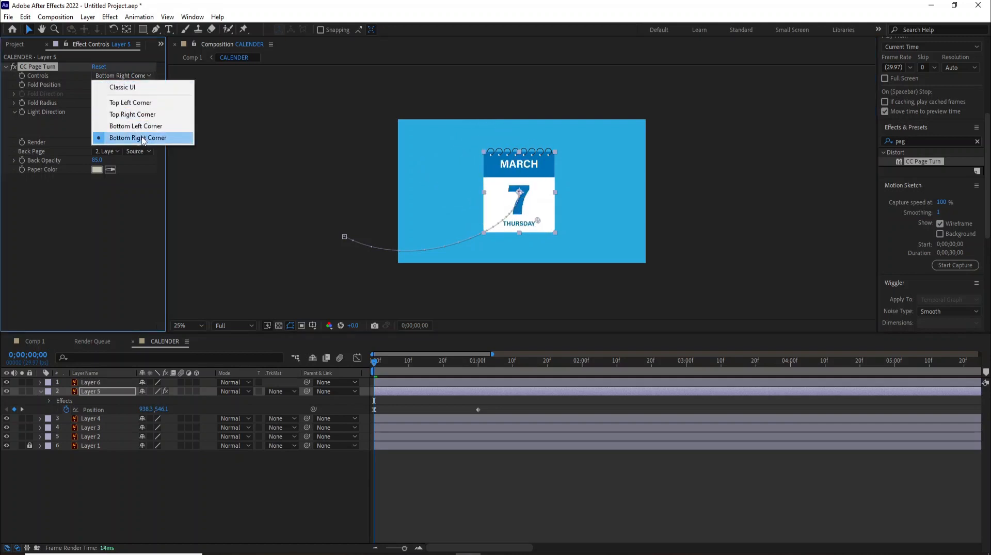
{"action": "left_click", "coordinate": [143, 138]}
{"action": "left_click_drag", "start_coordinate": [539, 225], "coordinate": [554, 234]}
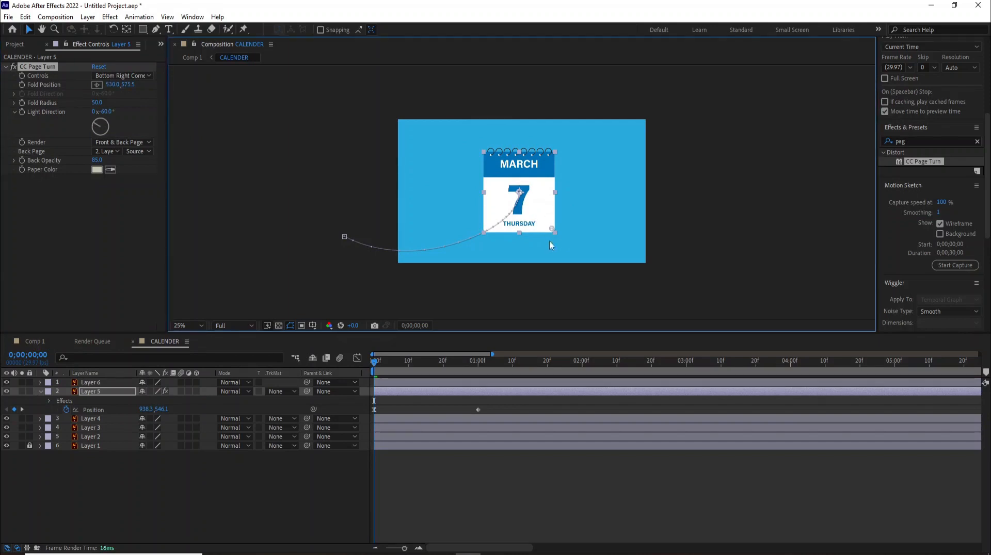
{"action": "left_click_drag", "start_coordinate": [551, 231], "coordinate": [533, 212]}
Step: Set light direction to +120°, paper color to the MARCH header blue, back page None, fold at 518.0, 567.5
{"action": "left_click_drag", "start_coordinate": [109, 117], "coordinate": [114, 140]}
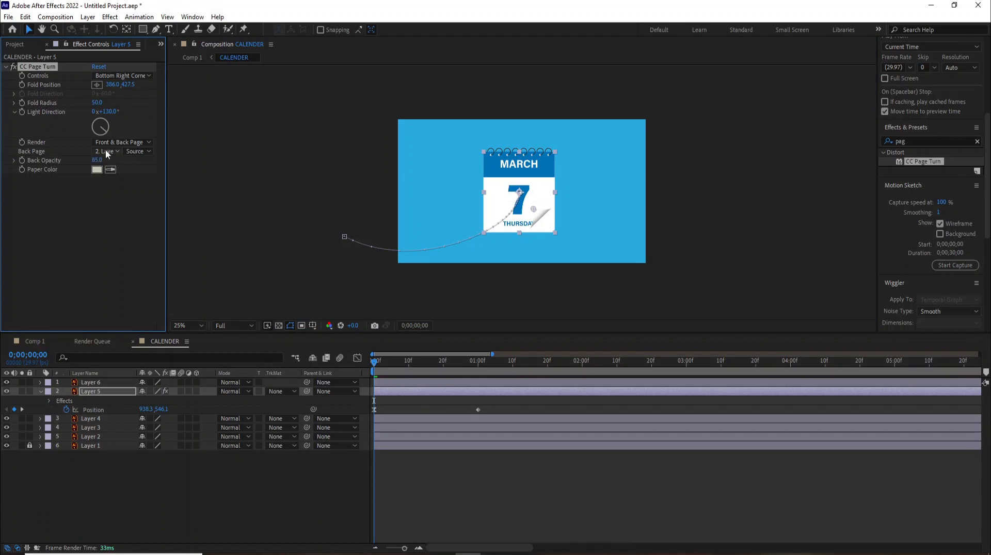
{"action": "left_click", "coordinate": [109, 172]}
{"action": "left_click", "coordinate": [546, 172]}
{"action": "left_click", "coordinate": [105, 150]}
{"action": "left_click", "coordinate": [109, 164]}
{"action": "left_click_drag", "start_coordinate": [535, 215], "coordinate": [552, 233]}
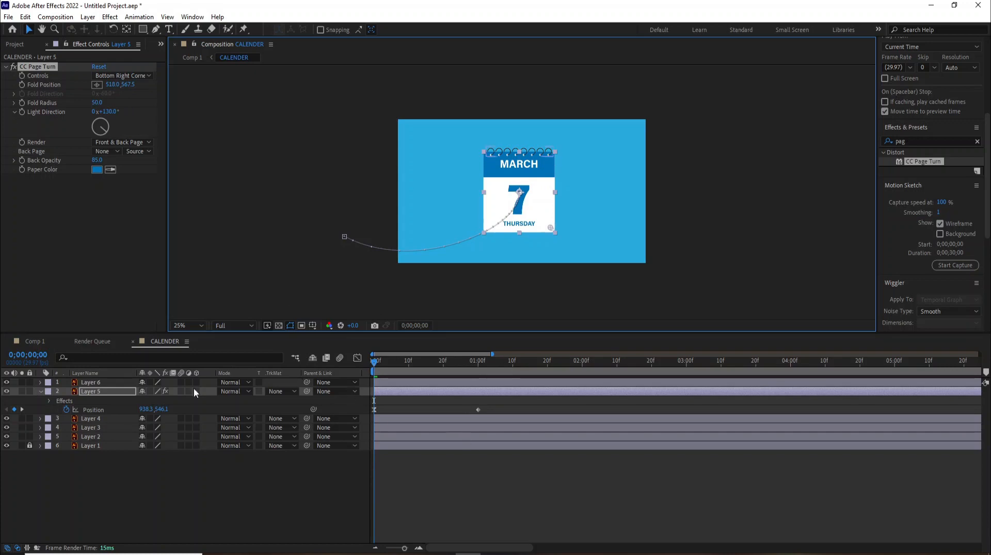
Step: Keyframe Fold Position at 0s and pull the fold to the top-left at 1 second
{"action": "left_click", "coordinate": [22, 84]}
{"action": "left_click_drag", "start_coordinate": [378, 364], "coordinate": [449, 381]}
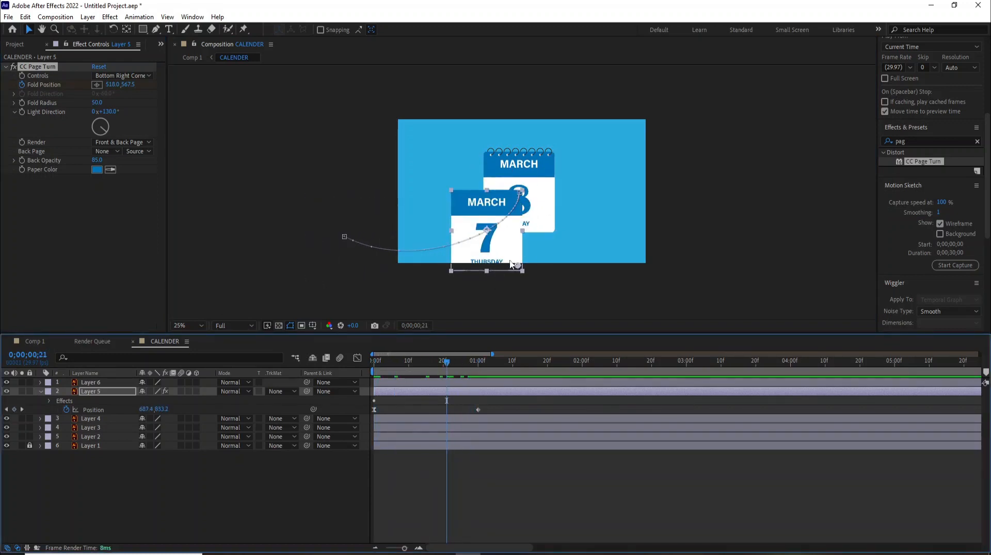
{"action": "left_click_drag", "start_coordinate": [517, 266], "coordinate": [462, 187]}
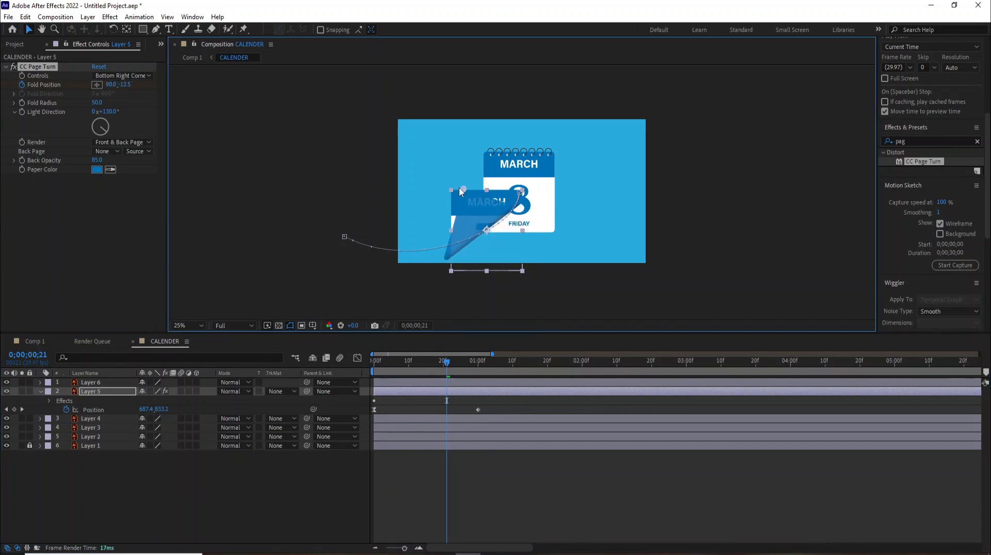
{"action": "left_click_drag", "start_coordinate": [452, 393], "coordinate": [437, 401]}
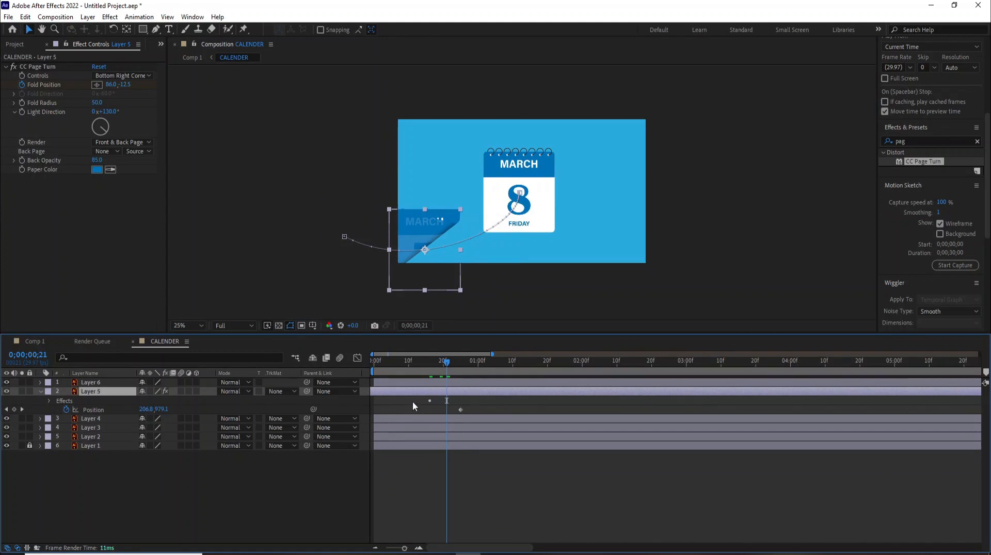
{"action": "key", "text": "ctrl+z"}
{"action": "left_click", "coordinate": [447, 398]}
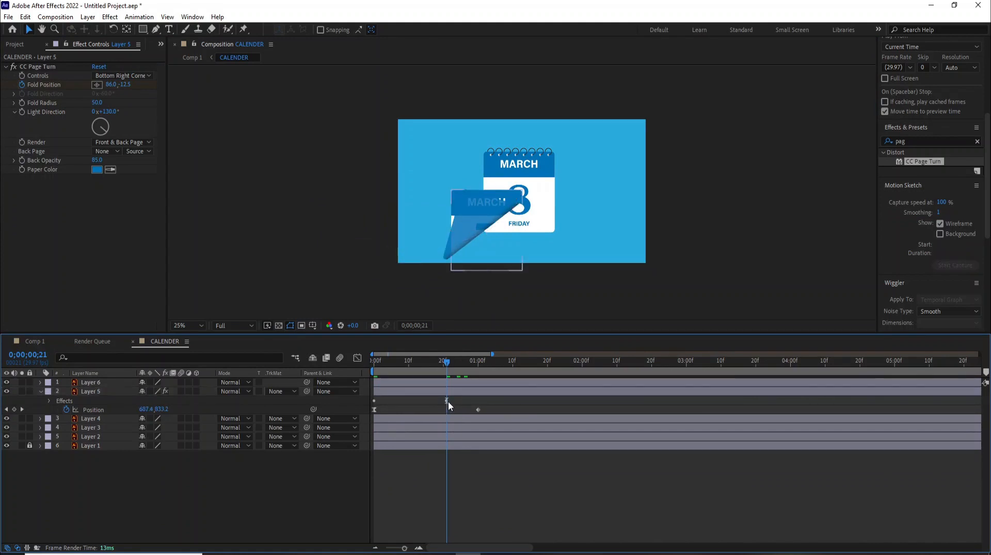
Step: Move the ending Fold Position keyframe to one second and push the fold to -62.0, -253.5
{"action": "left_click", "coordinate": [50, 401]}
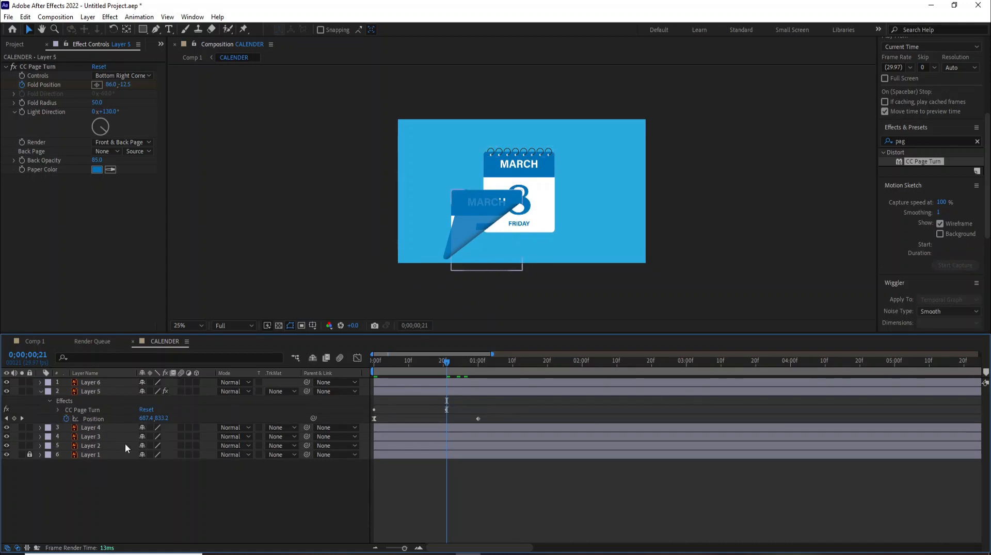
{"action": "left_click", "coordinate": [57, 409]}
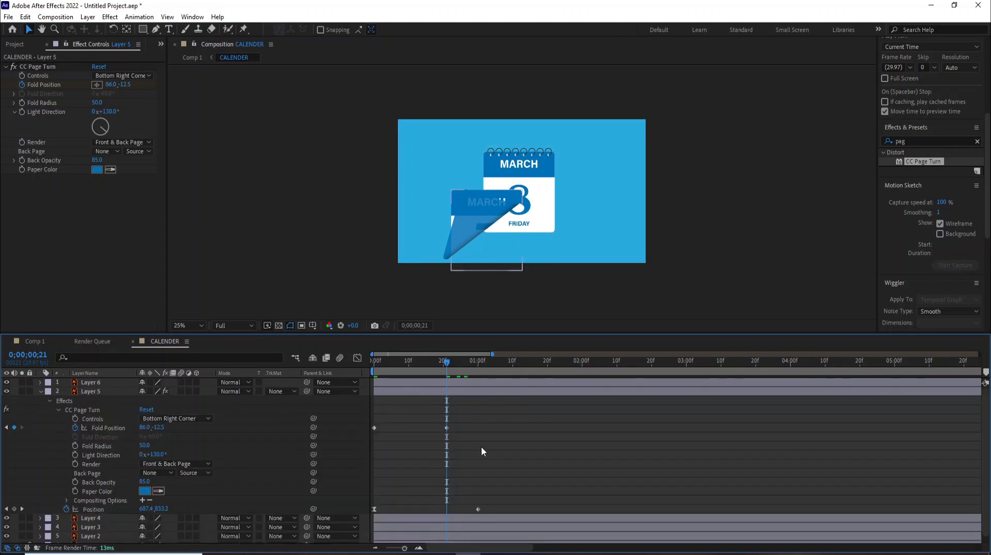
{"action": "left_click", "coordinate": [447, 428]}
{"action": "left_click_drag", "start_coordinate": [447, 428], "coordinate": [477, 434]}
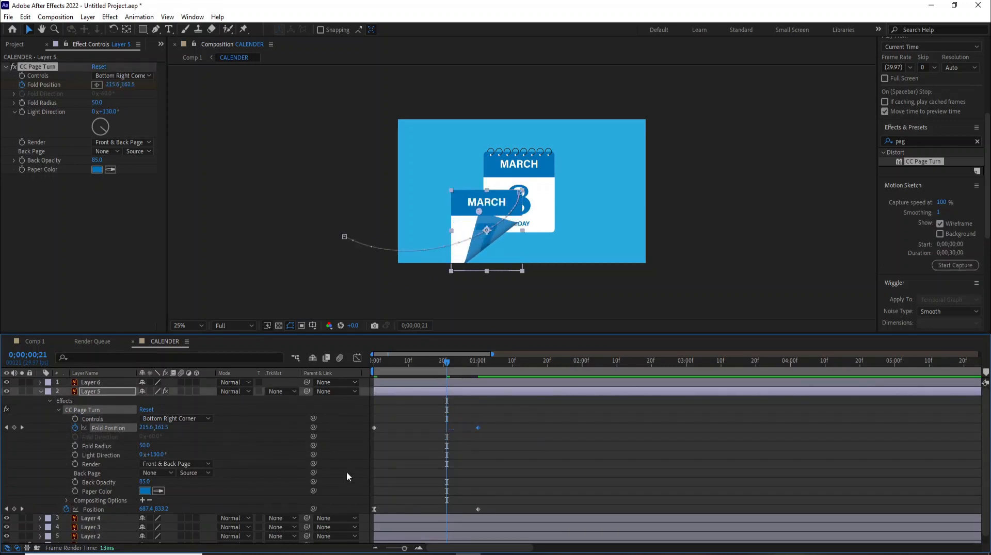
{"action": "left_click_drag", "start_coordinate": [447, 361], "coordinate": [479, 375]}
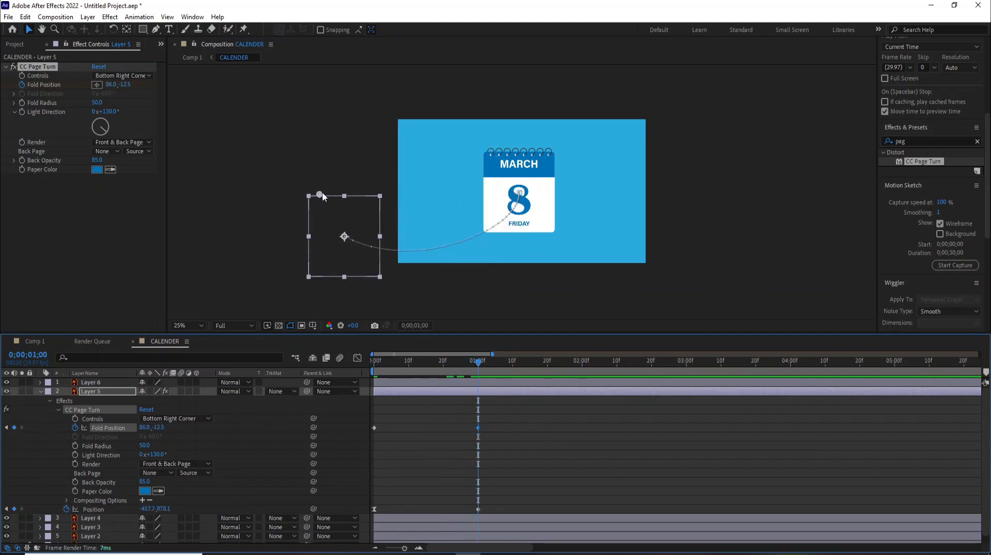
{"action": "left_click_drag", "start_coordinate": [320, 195], "coordinate": [302, 172]}
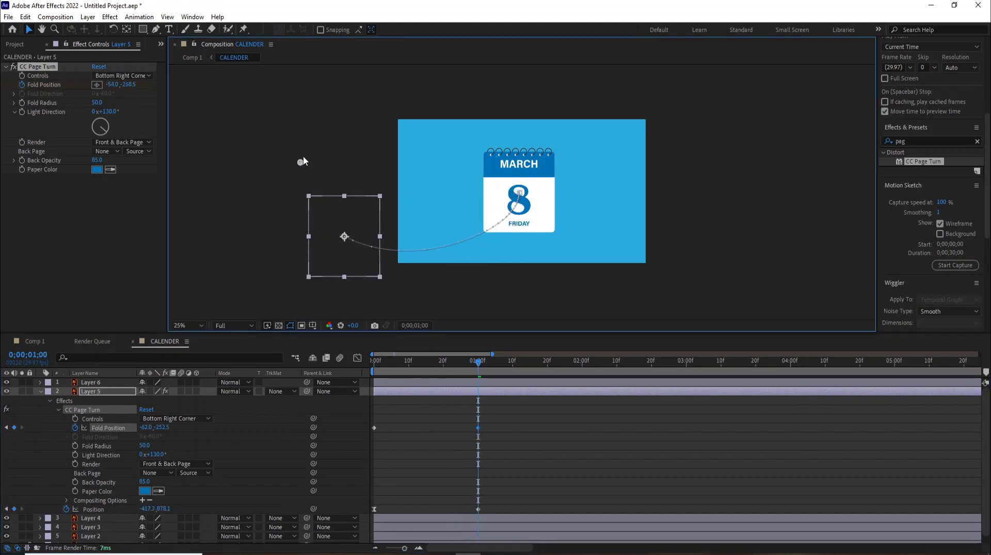
Step: Set CC Page Turn's Back Opacity to 100 and preview the page turn
{"action": "left_click", "coordinate": [375, 361]}
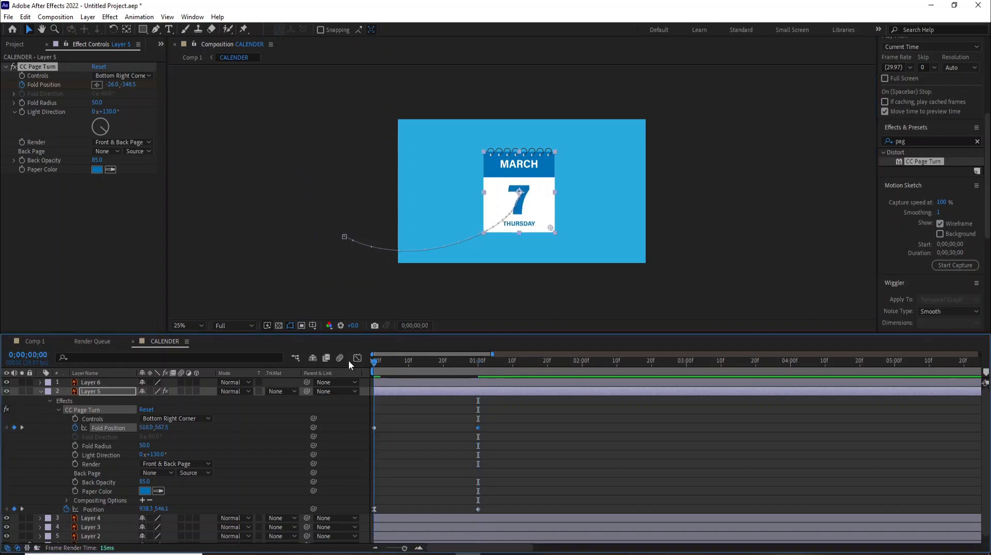
{"action": "key", "text": "space"}
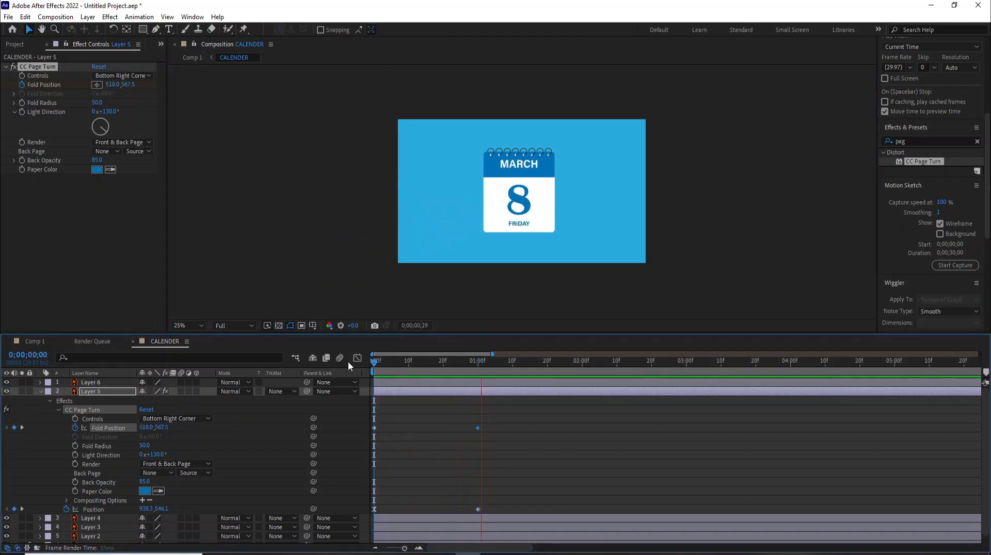
{"action": "key", "text": "space"}
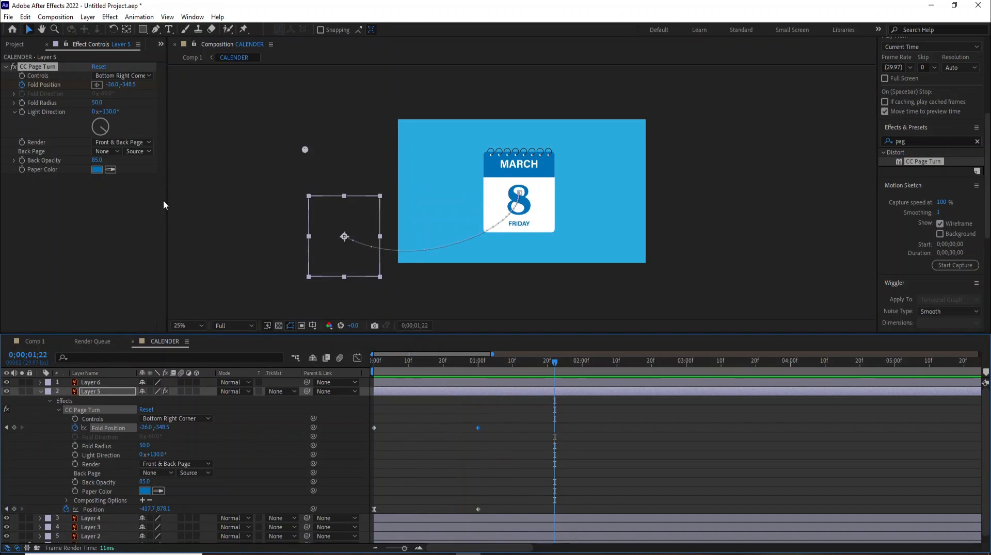
{"action": "left_click_drag", "start_coordinate": [96, 164], "coordinate": [104, 161]}
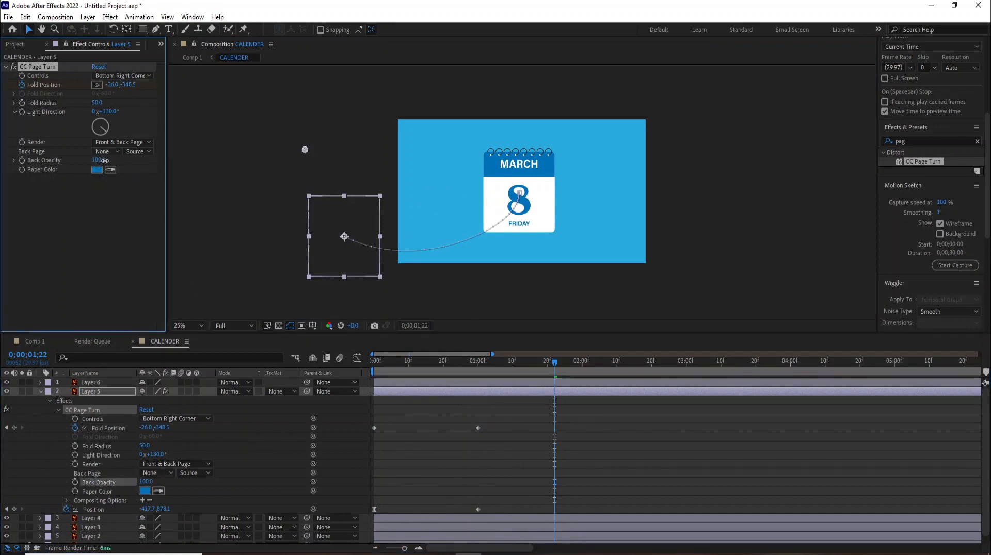
{"action": "left_click_drag", "start_coordinate": [379, 361], "coordinate": [347, 363]}
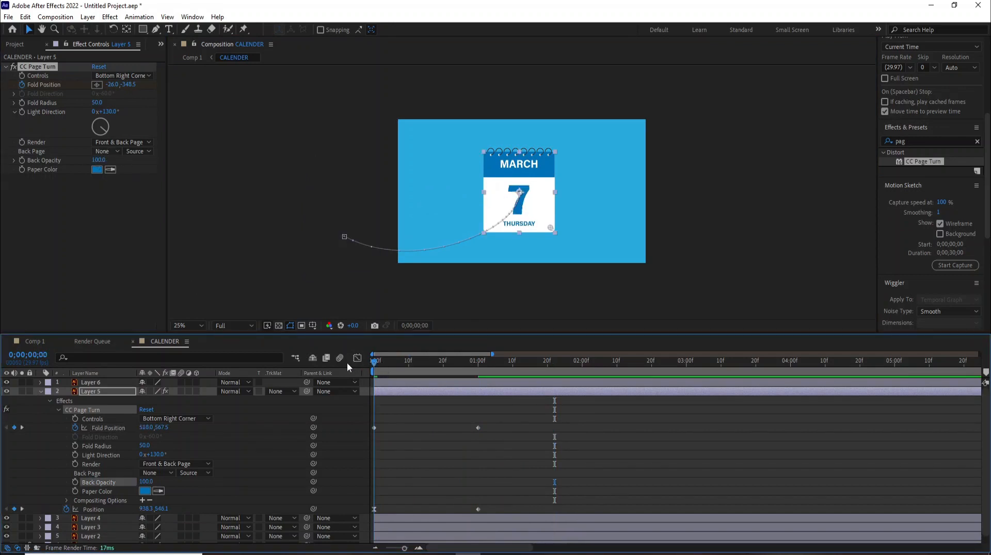
{"action": "key", "text": "space"}
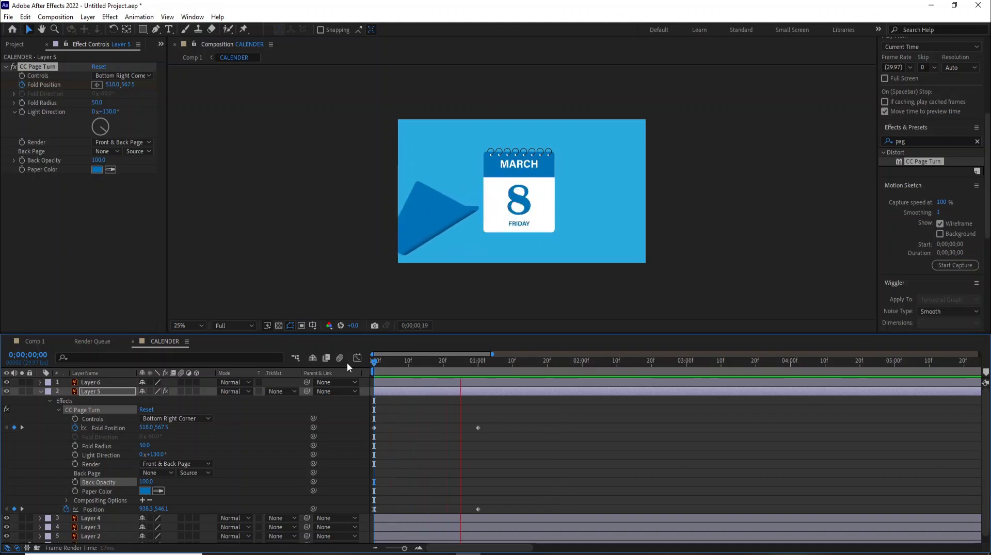
{"action": "key", "text": "space"}
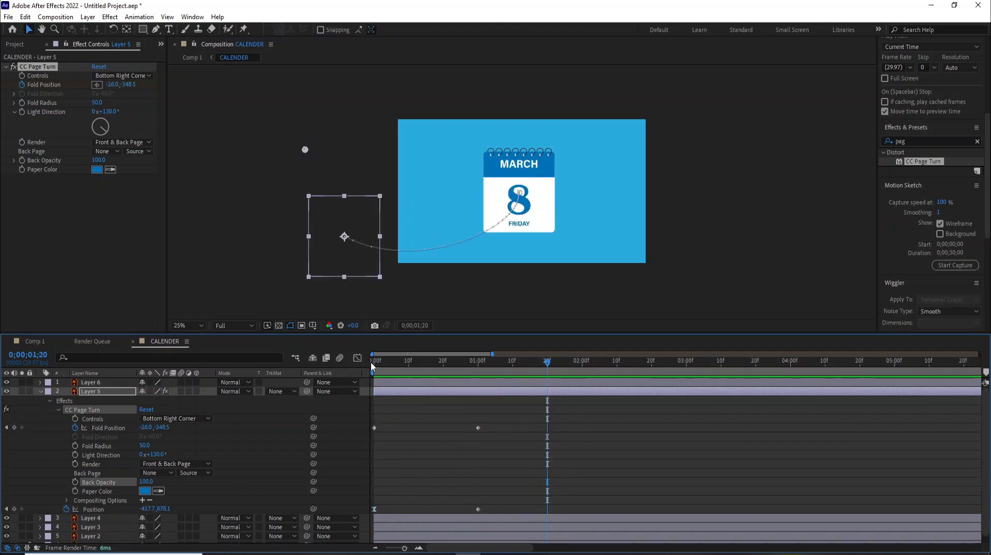
Step: Apply Easy Ease to the first Fold Position keyframe
{"action": "left_click_drag", "start_coordinate": [372, 361], "coordinate": [346, 363]}
{"action": "left_click", "coordinate": [374, 427]}
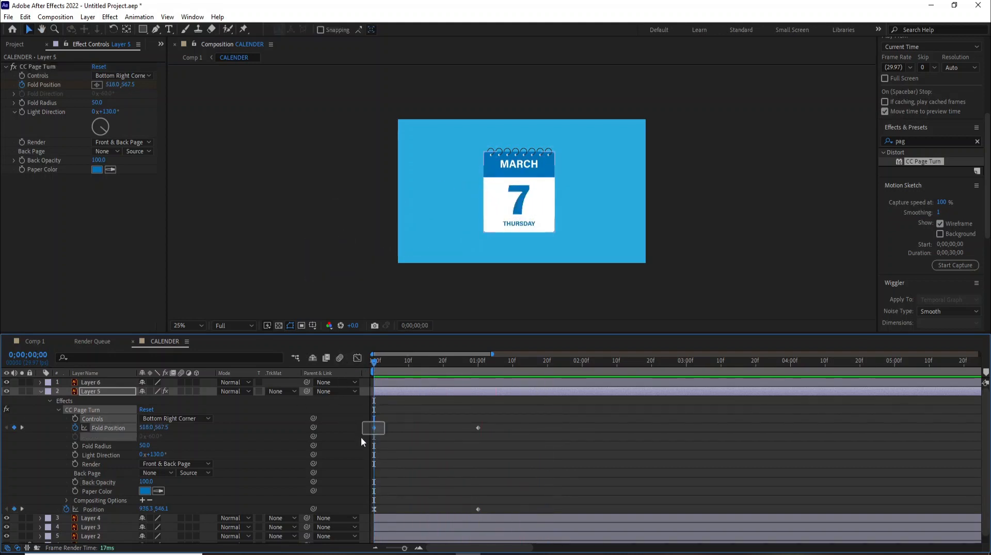
{"action": "right_click", "coordinate": [374, 429]}
{"action": "mouse_move", "coordinate": [454, 421]}
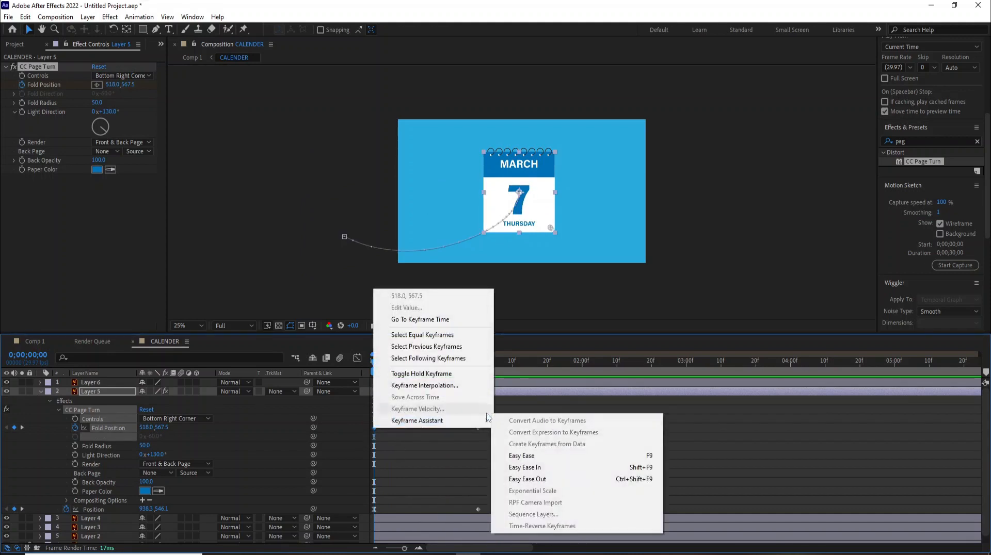
{"action": "left_click", "coordinate": [523, 456]}
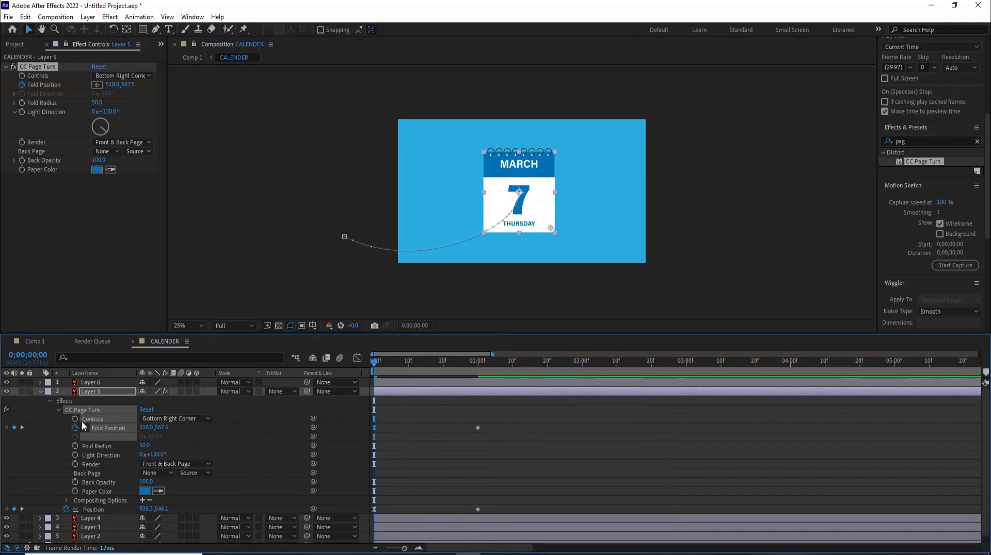
{"action": "left_click", "coordinate": [58, 408]}
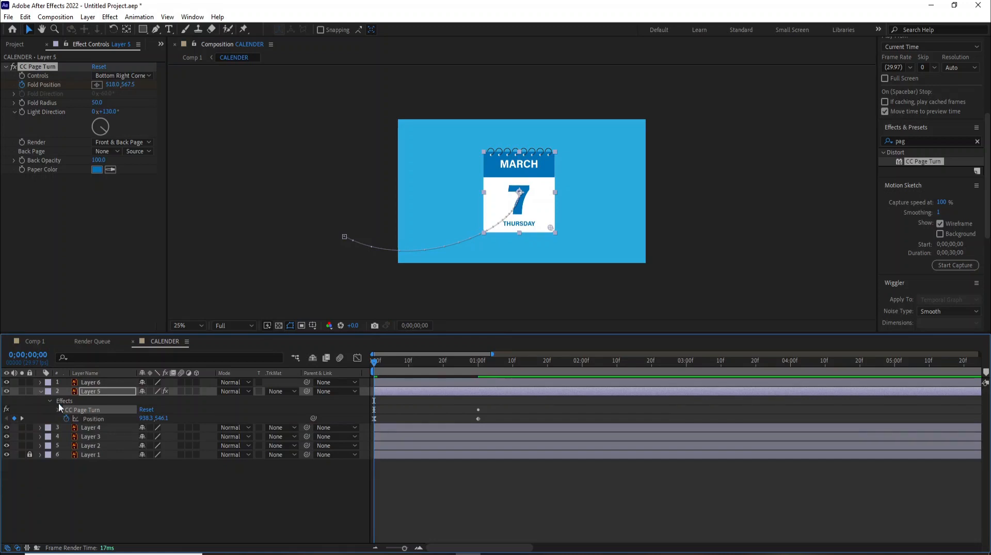
Step: Keyframe Layer 5's Scale so the curling page grows to 114% at frame 24
{"action": "left_click", "coordinate": [79, 392]}
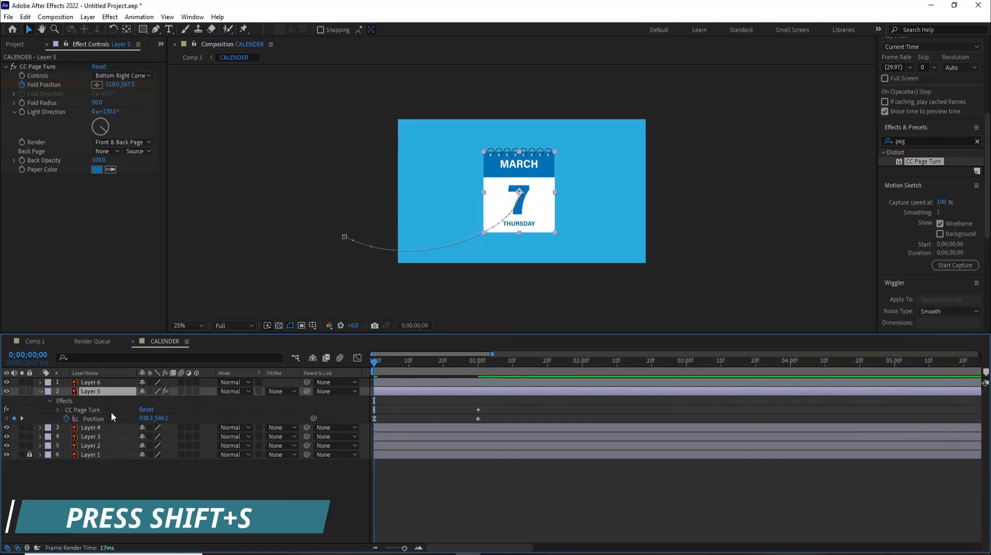
{"action": "key", "text": "shift+s"}
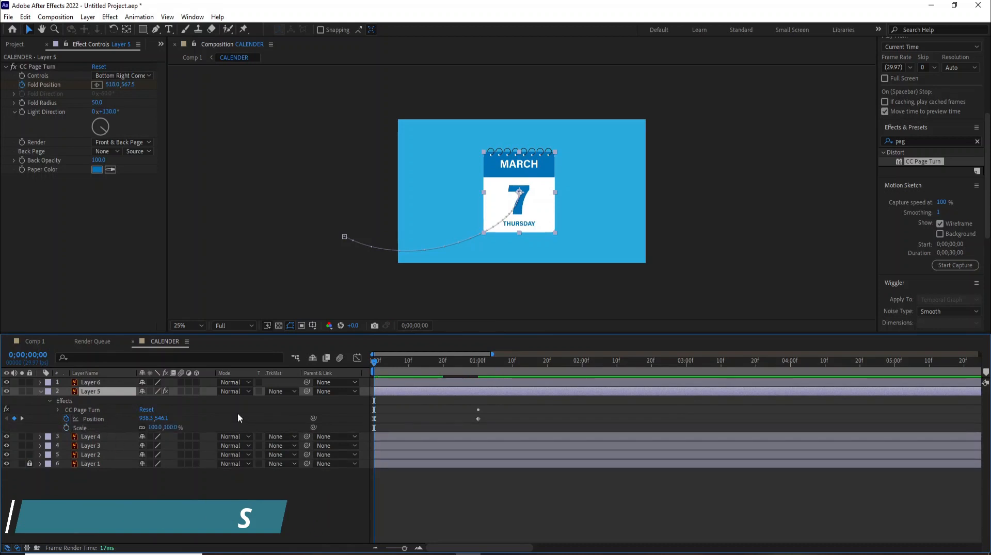
{"action": "left_click", "coordinate": [66, 427]}
{"action": "left_click_drag", "start_coordinate": [380, 429], "coordinate": [392, 427]}
{"action": "left_click_drag", "start_coordinate": [376, 367], "coordinate": [460, 380]}
{"action": "left_click_drag", "start_coordinate": [169, 430], "coordinate": [177, 428]}
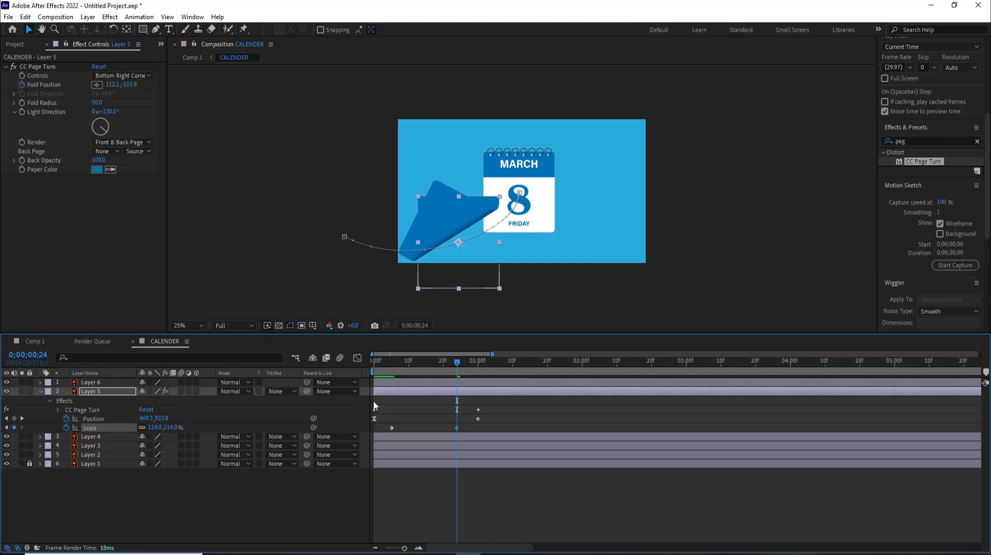
{"action": "left_click", "coordinate": [81, 394]}
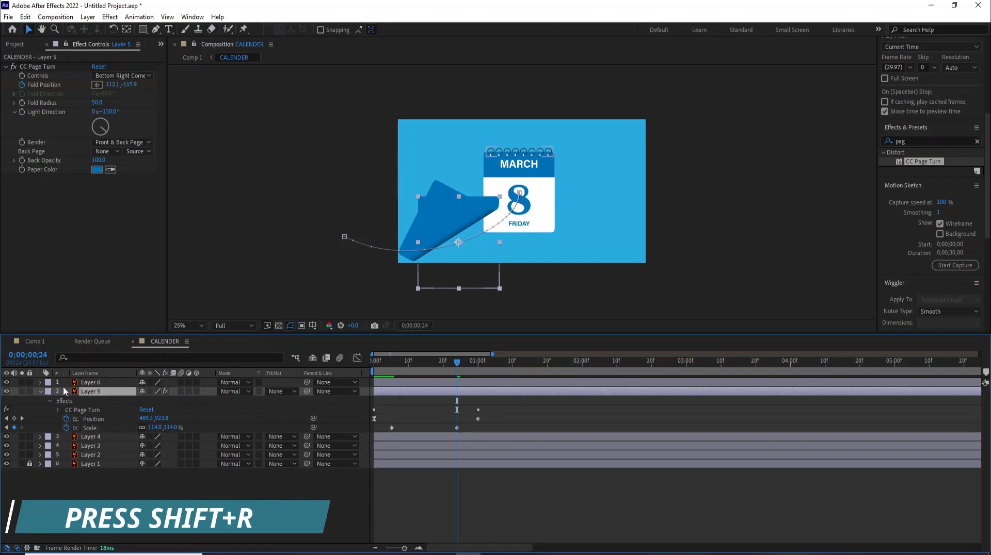
Step: Keyframe Layer 5's Rotation from 0° to about 6.6° at roughly 1 second, then preview
{"action": "key", "text": "shift+r"}
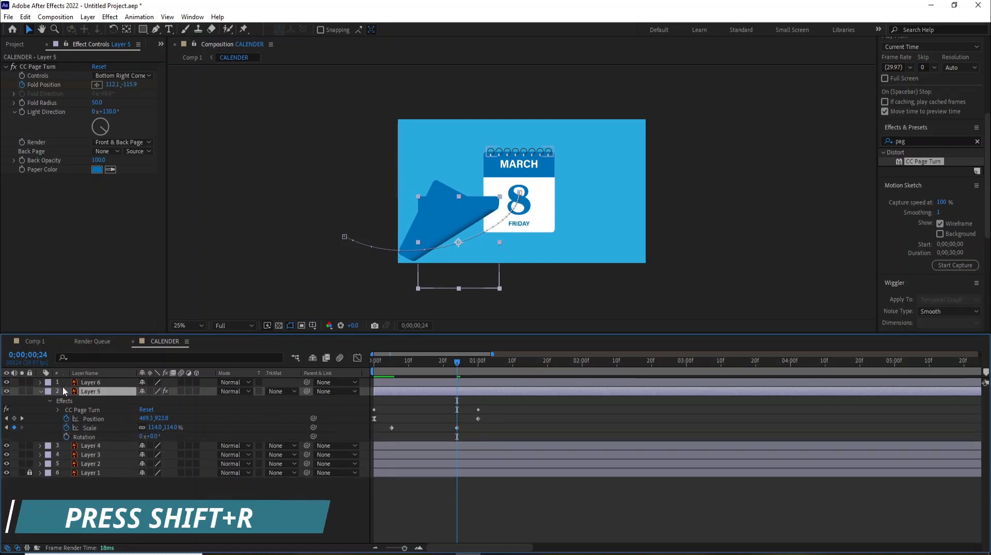
{"action": "left_click", "coordinate": [376, 363]}
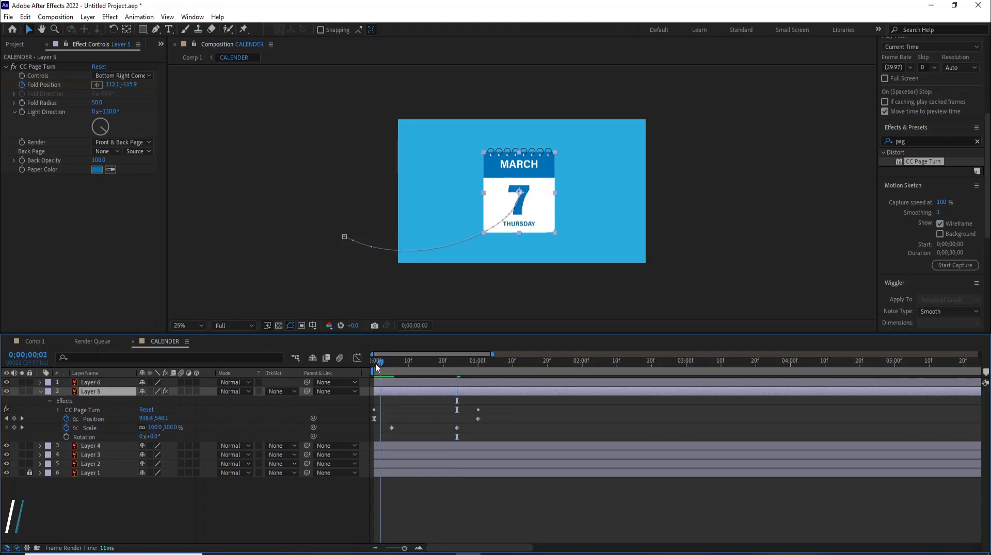
{"action": "left_click", "coordinate": [65, 437]}
{"action": "left_click_drag", "start_coordinate": [375, 367], "coordinate": [456, 392]}
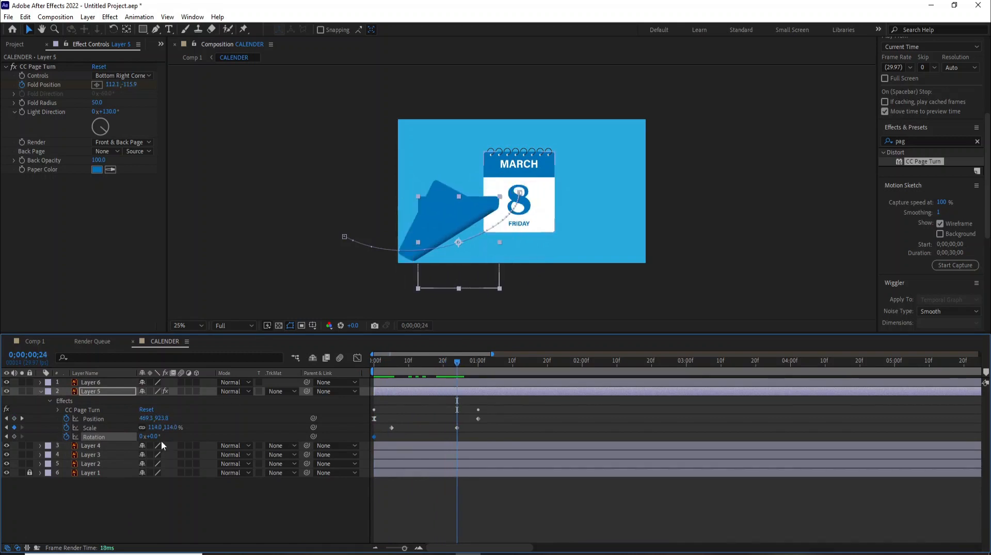
{"action": "left_click_drag", "start_coordinate": [155, 439], "coordinate": [159, 438]}
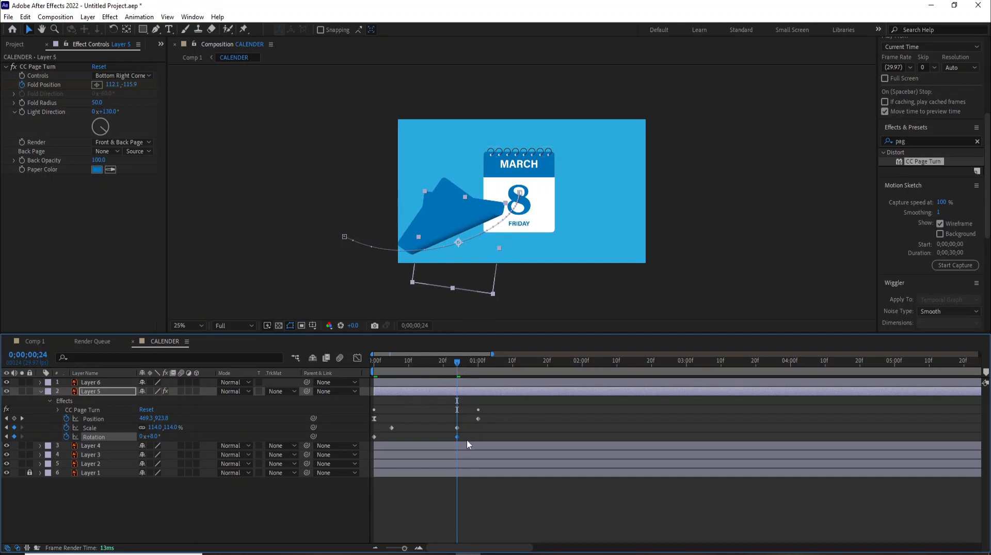
{"action": "left_click_drag", "start_coordinate": [457, 437], "coordinate": [478, 437]}
{"action": "left_click_drag", "start_coordinate": [390, 368], "coordinate": [339, 362]}
{"action": "key", "text": "space"}
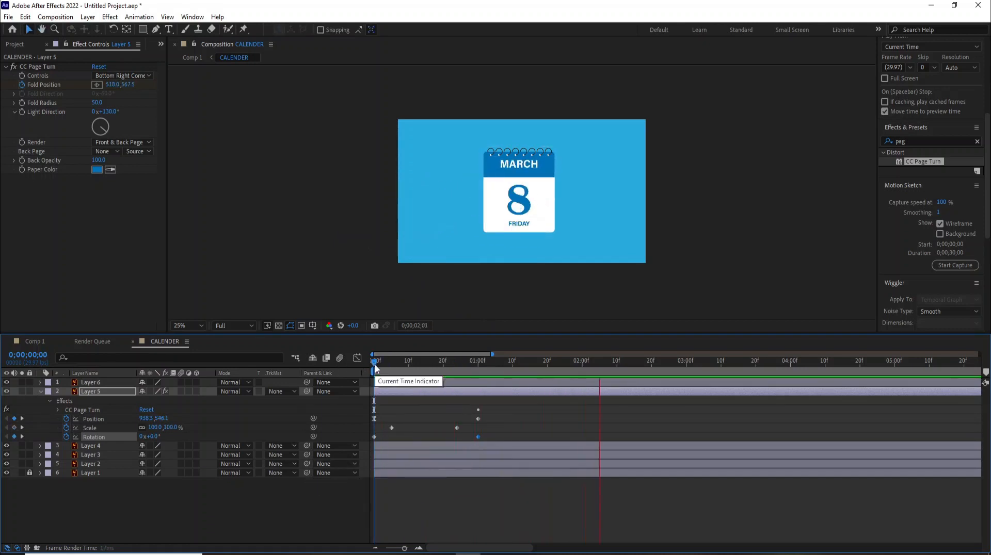
Step: End the work area just past 1 second with N, preview, then extend it later
{"action": "key", "text": "space"}
{"action": "key", "text": "space"}
{"action": "key", "text": "space"}
{"action": "left_click", "coordinate": [485, 363]}
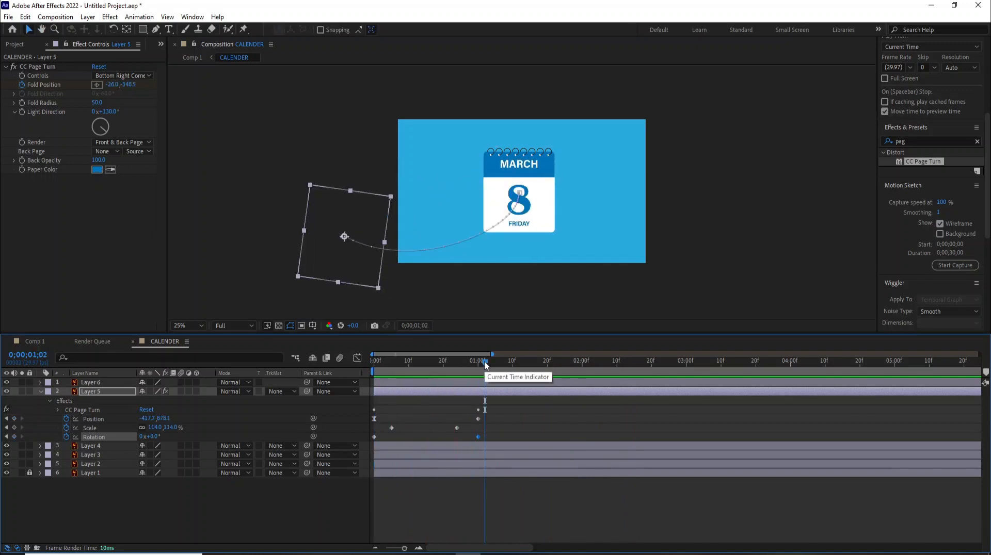
{"action": "key", "text": "n"}
{"action": "key", "text": "space"}
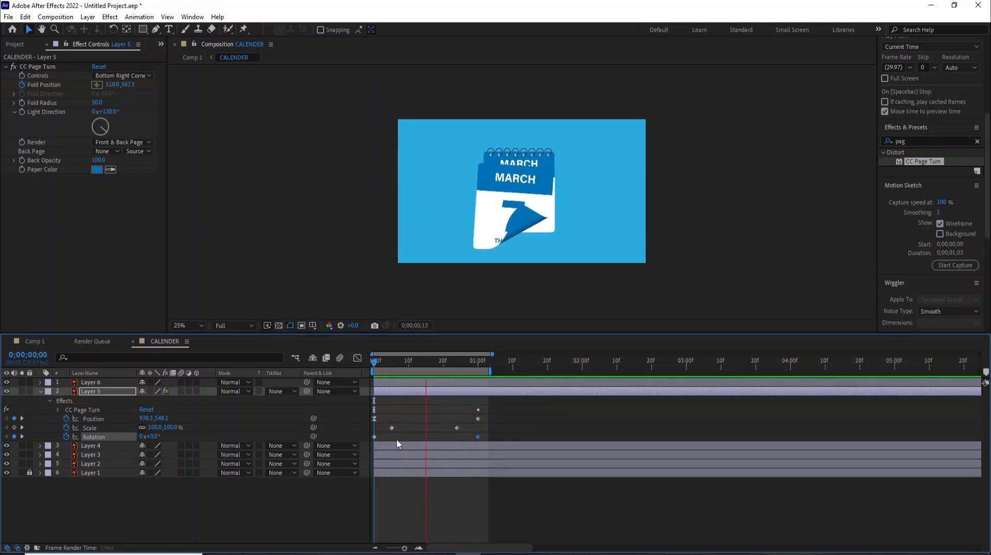
{"action": "key", "text": "space"}
{"action": "left_click_drag", "start_coordinate": [492, 371], "coordinate": [635, 371]}
Step: Drag the final Position, Rotation and Fold Position keyframes later, toward 1 second 15 frames
{"action": "left_click_drag", "start_coordinate": [494, 401], "coordinate": [498, 428]}
{"action": "key", "text": "ctrl+z"}
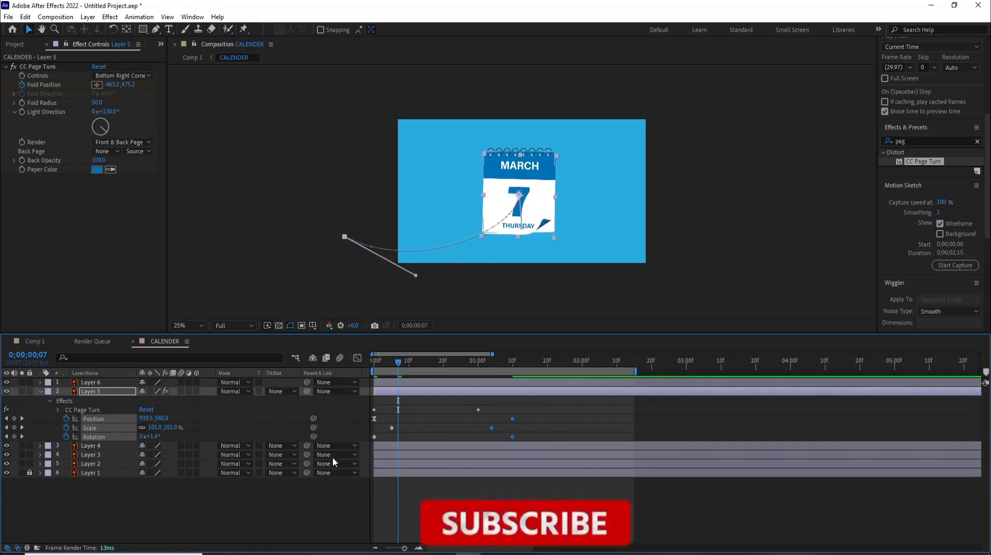
{"action": "left_click", "coordinate": [61, 410]}
{"action": "scroll", "coordinate": [502, 419], "scroll_direction": "down", "scroll_amount": 1}
{"action": "left_click_drag", "start_coordinate": [506, 401], "coordinate": [504, 498]}
{"action": "left_click_drag", "start_coordinate": [397, 364], "coordinate": [332, 358]}
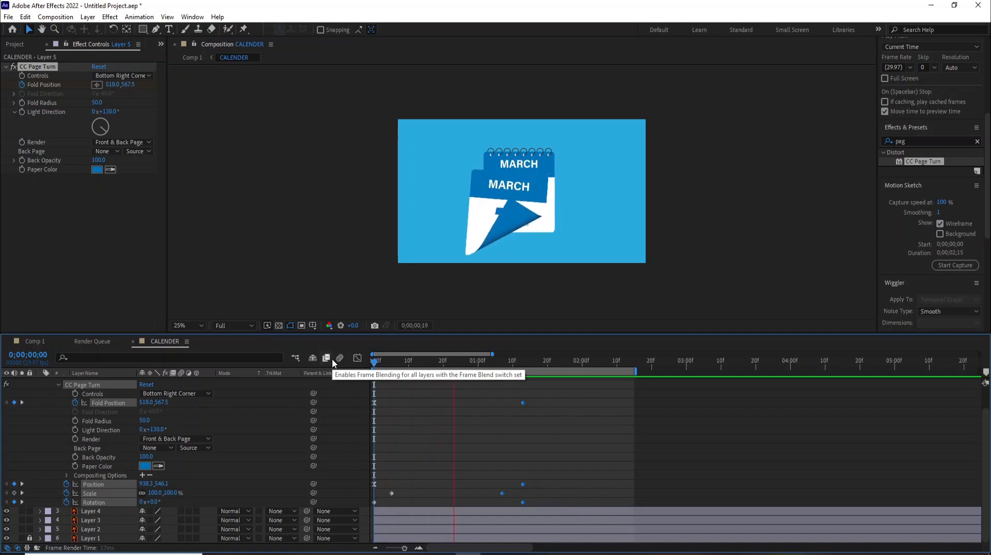
Step: Apply Easy Ease to the first Rotation keyframe
{"action": "key", "text": "space"}
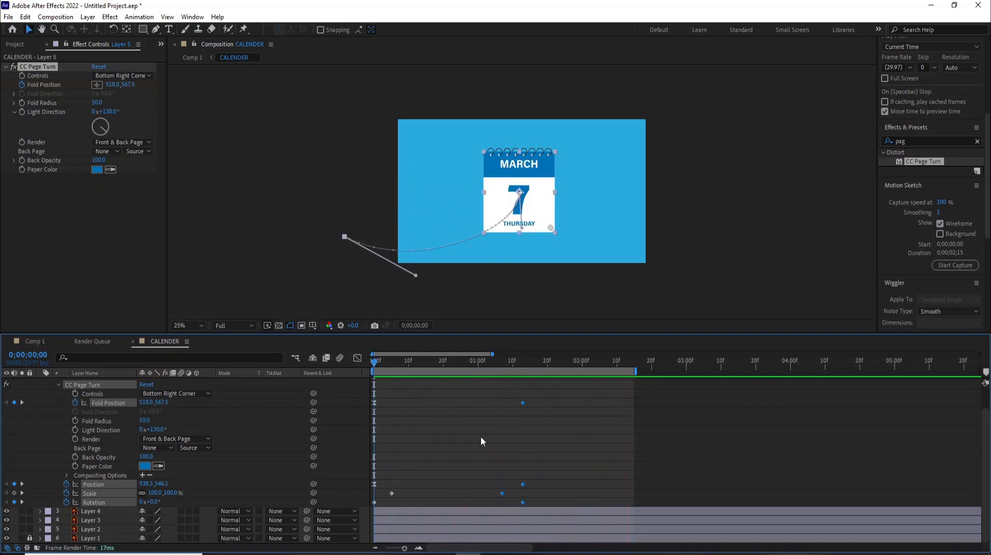
{"action": "left_click", "coordinate": [562, 398]}
{"action": "key", "text": "space"}
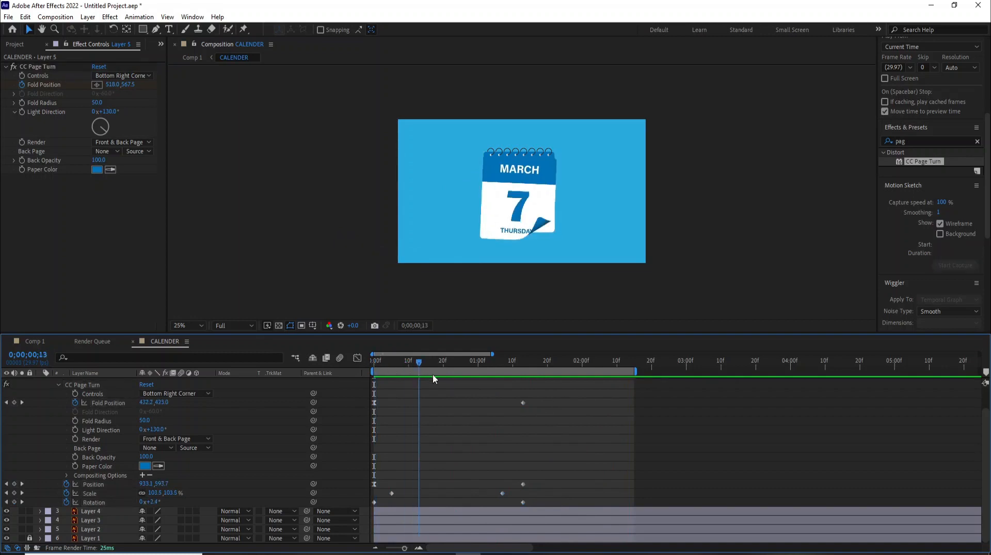
{"action": "right_click", "coordinate": [374, 501]}
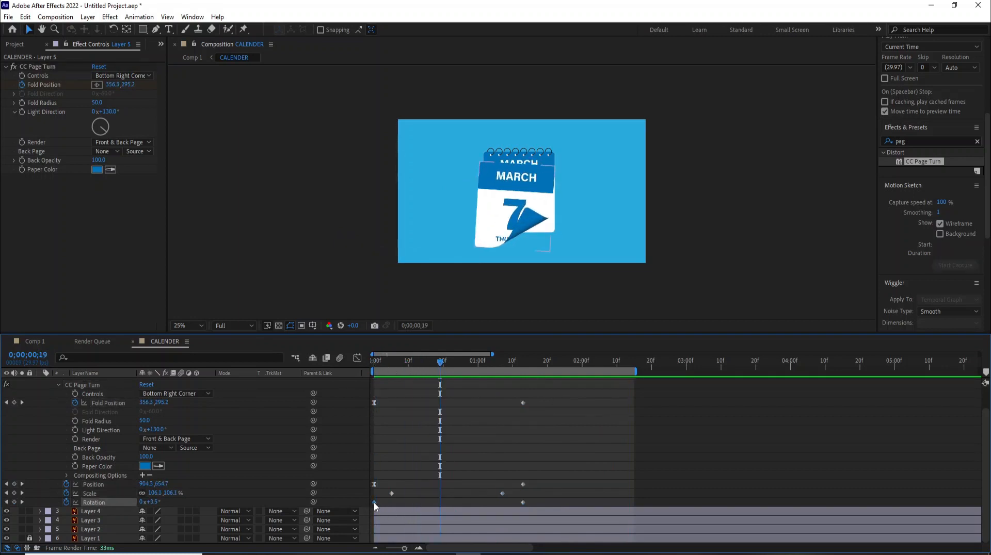
{"action": "mouse_move", "coordinate": [405, 493]}
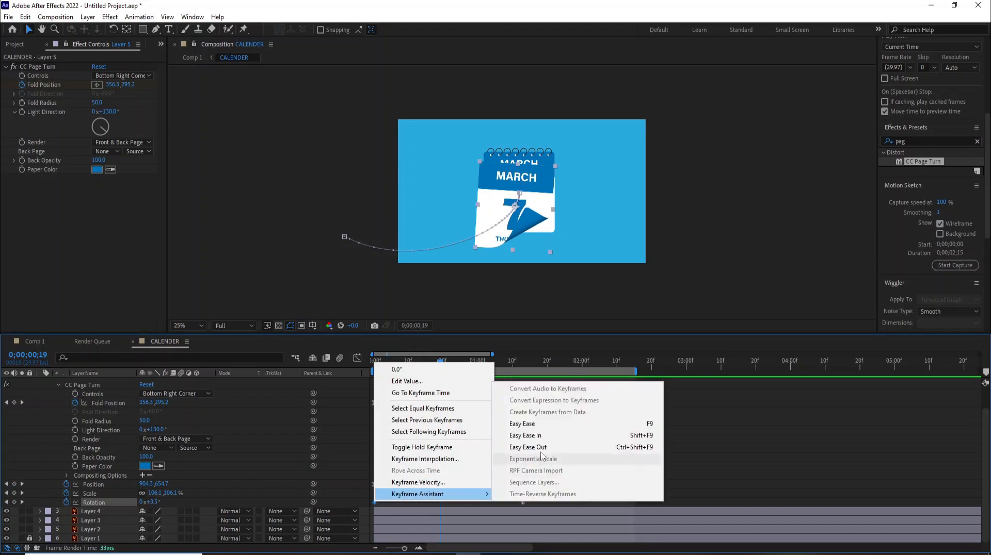
{"action": "left_click", "coordinate": [537, 425]}
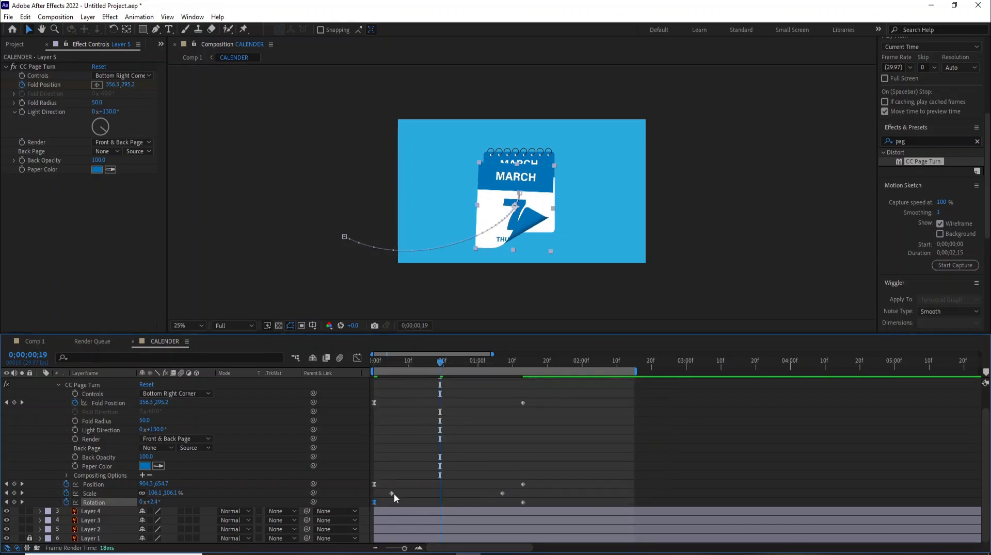
Step: Select all Layer 5 keyframes and preview the full page turn from the start
{"action": "left_click_drag", "start_coordinate": [544, 389], "coordinate": [359, 509]}
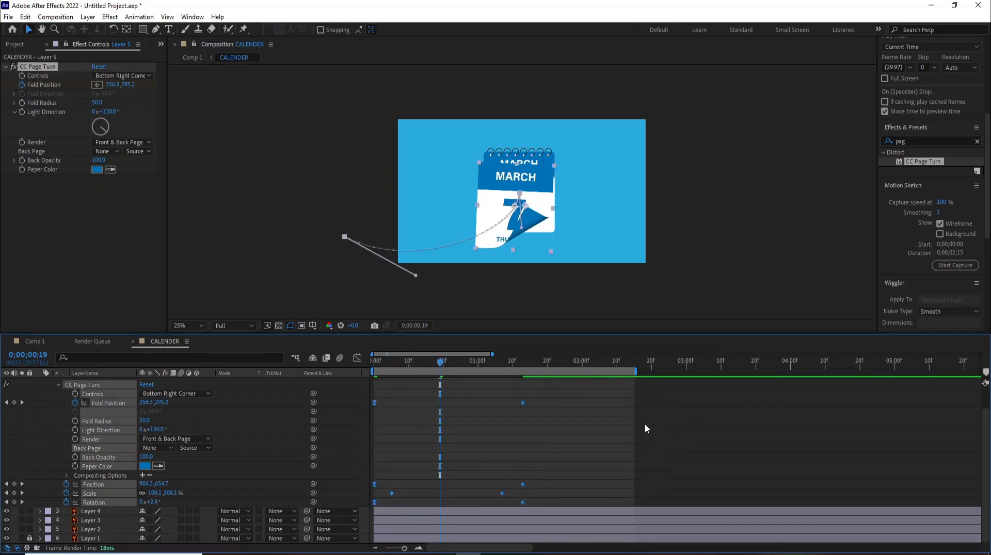
{"action": "key", "text": "Home"}
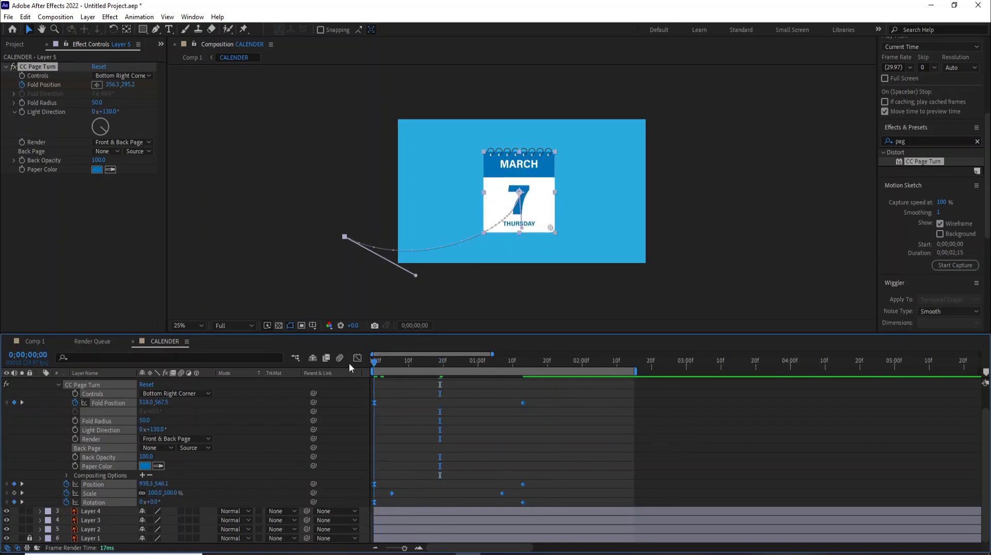
{"action": "key", "text": "space"}
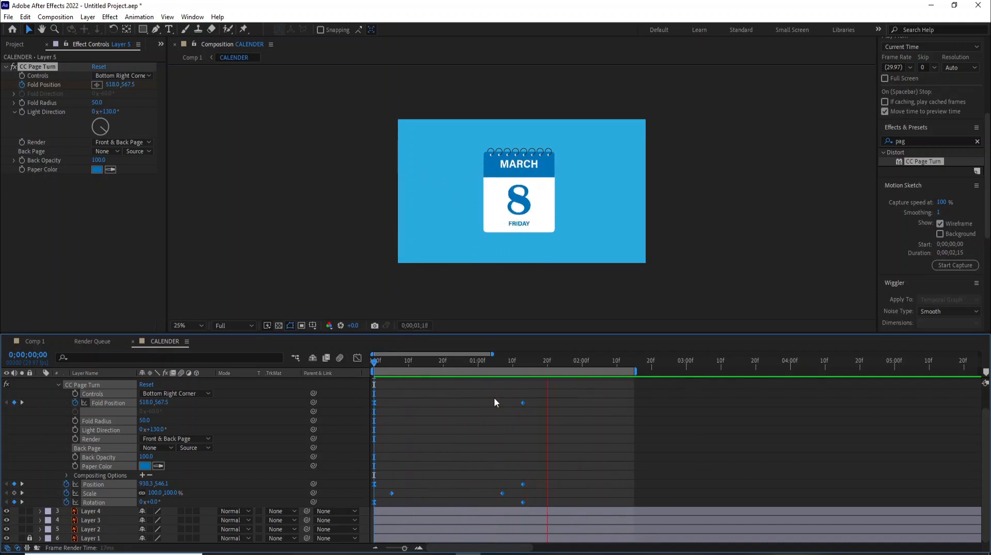
{"action": "key", "text": "space"}
{"action": "left_click_drag", "start_coordinate": [533, 393], "coordinate": [357, 514]}
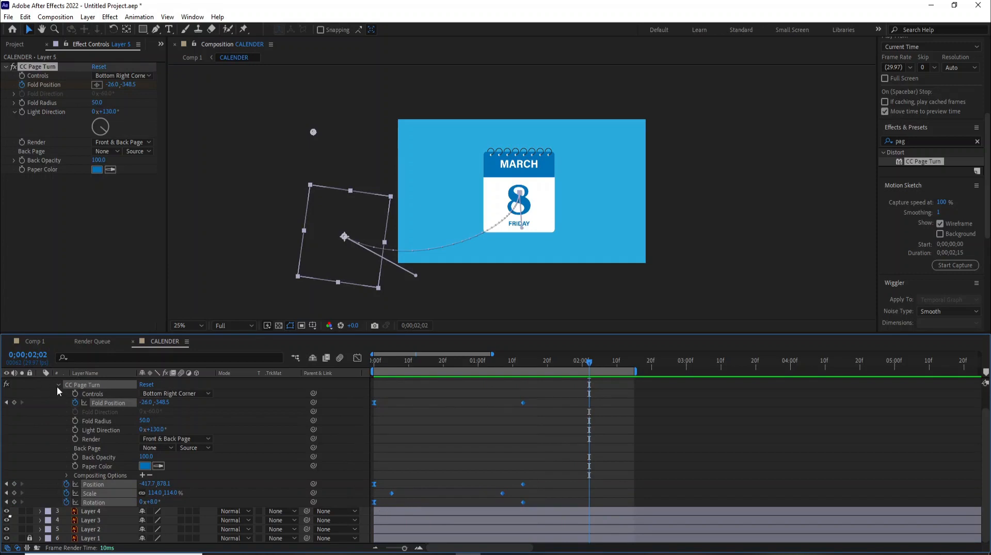
Step: Copy Layer 5's CC Page Turn effect and keyframes and paste them onto Layers 4 and 3
{"action": "key", "text": "ctrl+c"}
{"action": "key", "text": "ctrl+v"}
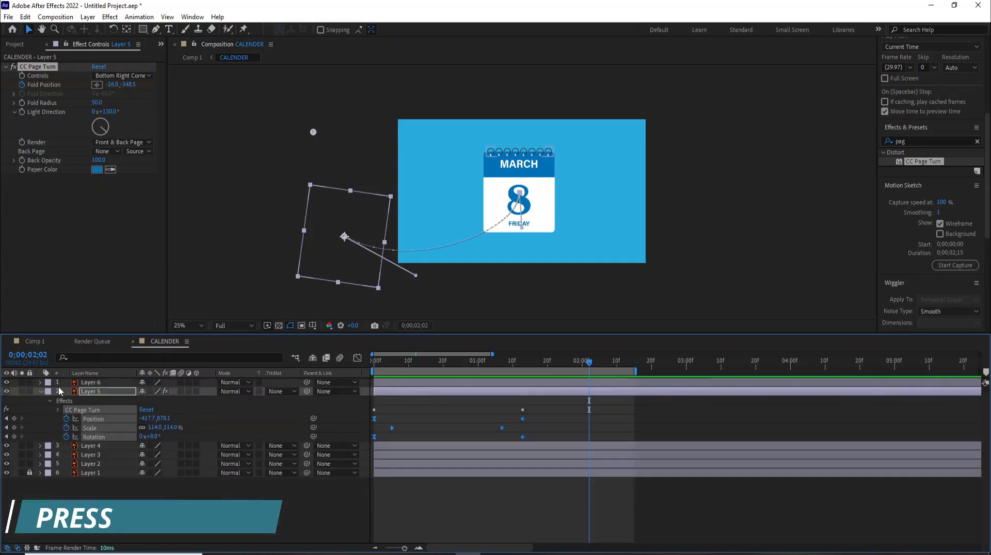
{"action": "left_click", "coordinate": [88, 445]}
{"action": "key", "text": "ctrl+v"}
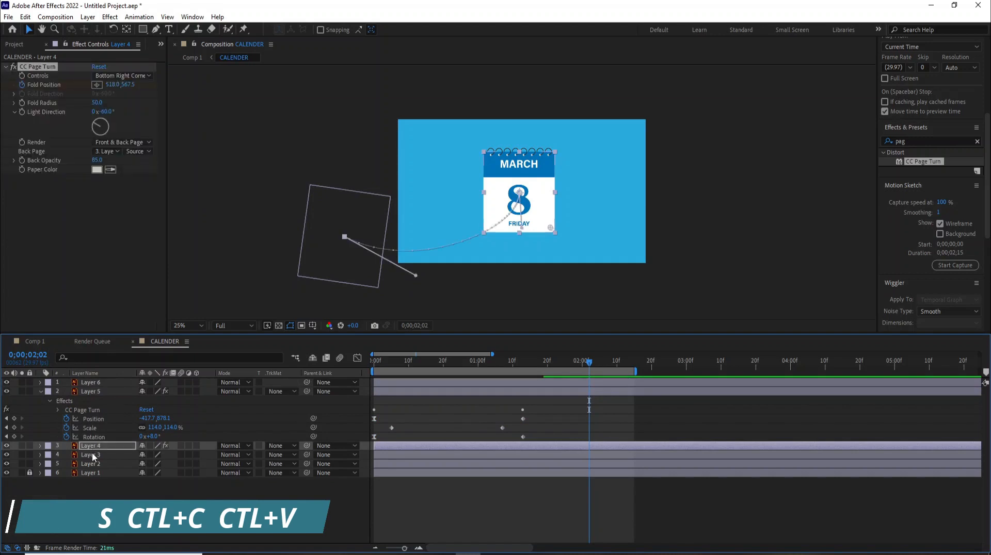
{"action": "left_click", "coordinate": [92, 452]}
{"action": "key", "text": "ctrl+v"}
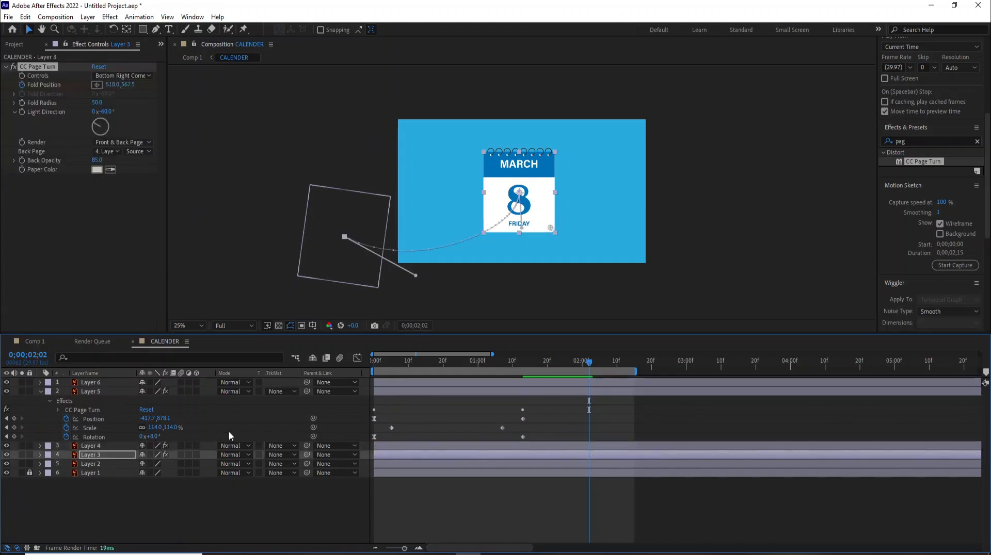
{"action": "left_click", "coordinate": [41, 446]}
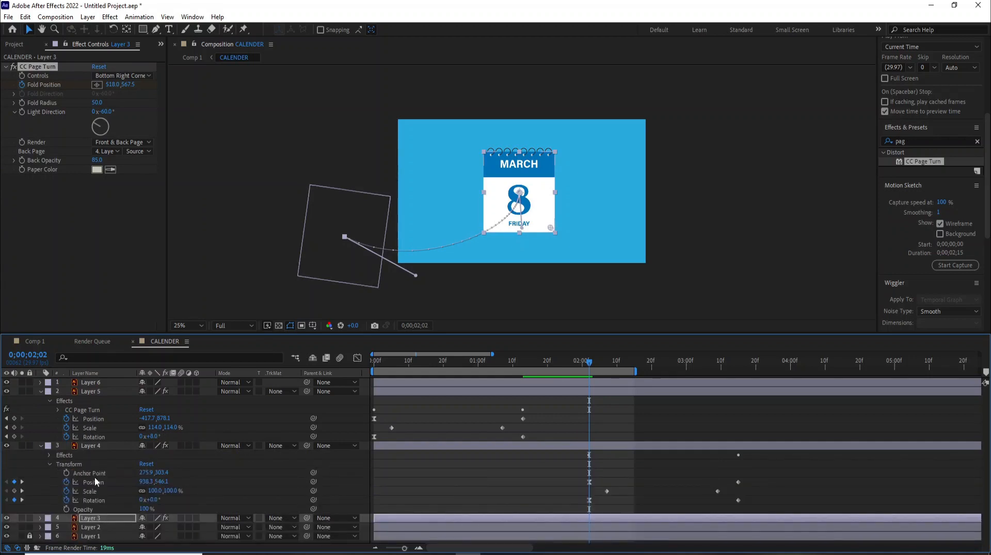
Step: Reveal Layer 4's CC Page Turn keyframes and move them earlier in time
{"action": "left_click", "coordinate": [48, 455]}
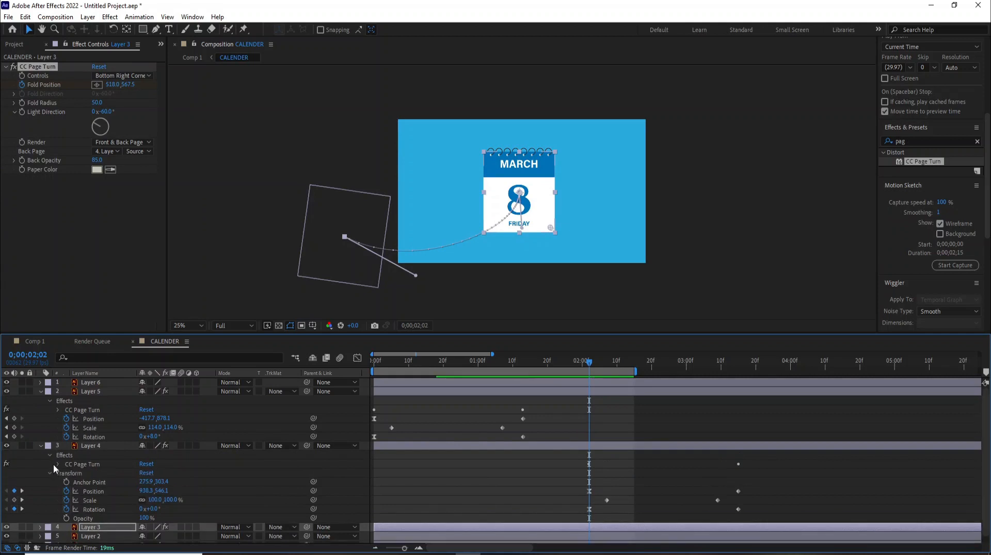
{"action": "left_click", "coordinate": [54, 464]}
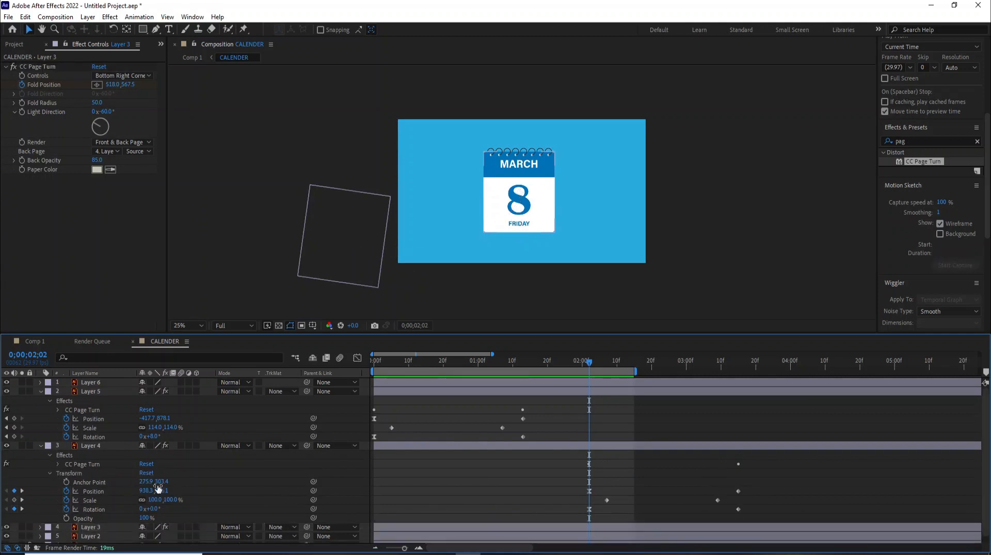
{"action": "left_click", "coordinate": [60, 463]}
{"action": "scroll", "coordinate": [536, 509], "scroll_direction": "down", "scroll_amount": 2}
{"action": "scroll", "coordinate": [599, 455], "scroll_direction": "down", "scroll_amount": 1}
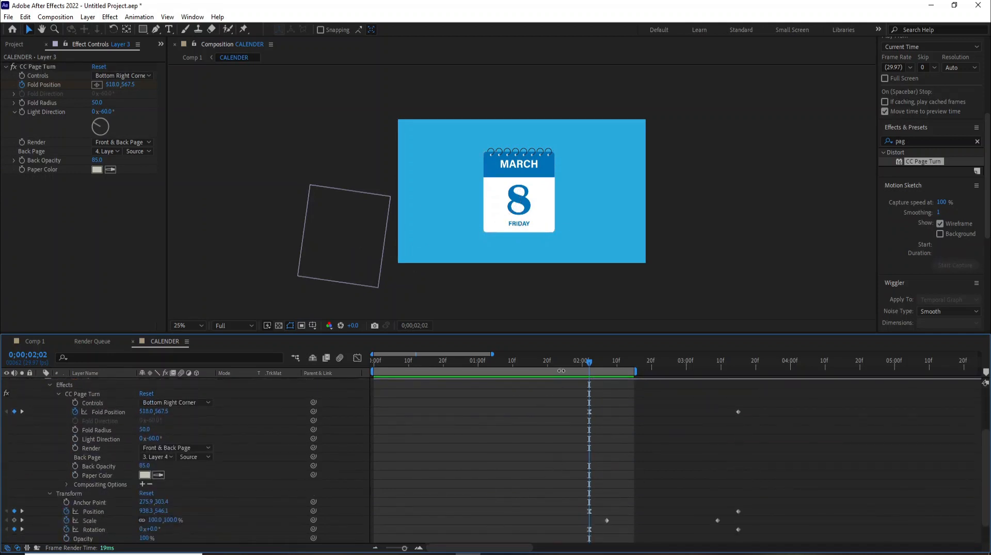
{"action": "left_click_drag", "start_coordinate": [448, 336], "coordinate": [453, 277]}
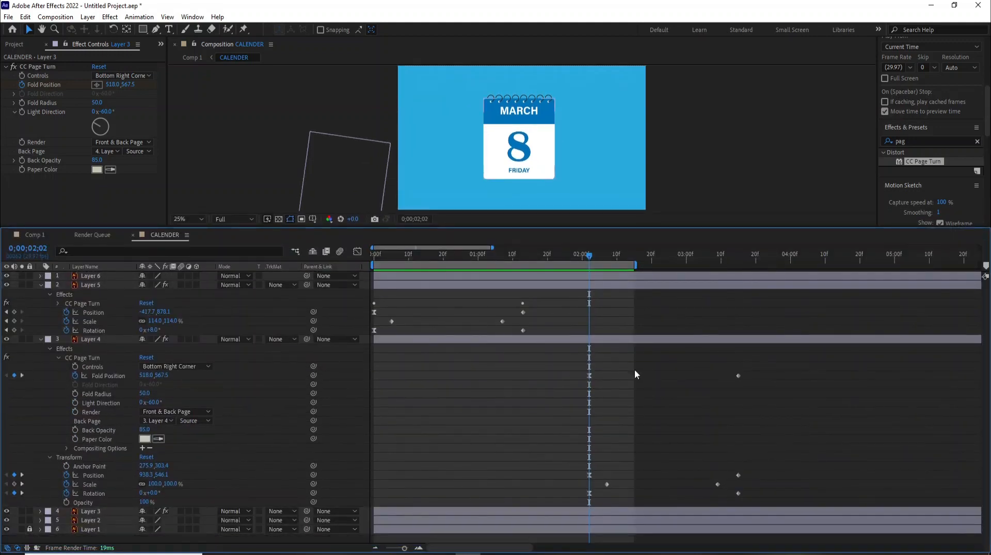
{"action": "left_click", "coordinate": [662, 260]}
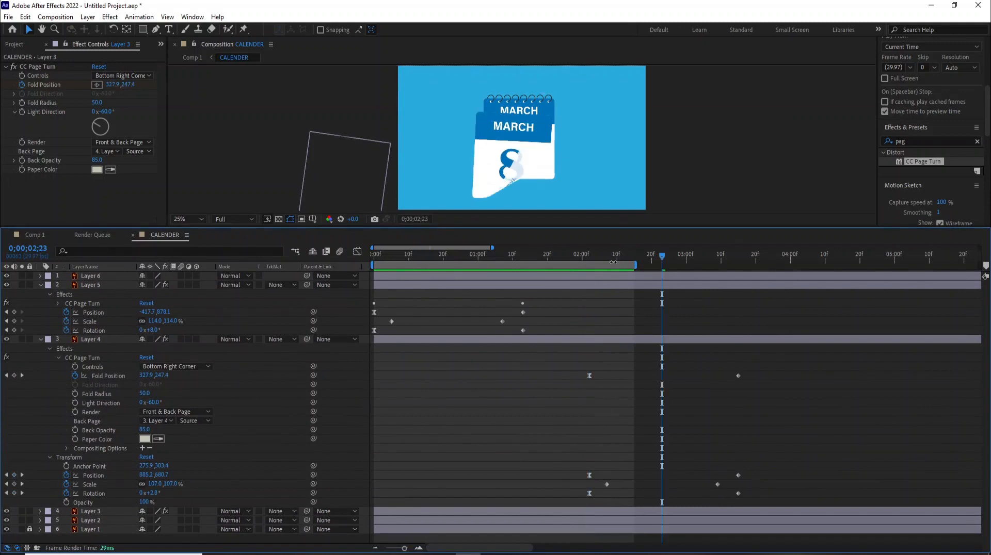
{"action": "left_click_drag", "start_coordinate": [636, 265], "coordinate": [895, 265]}
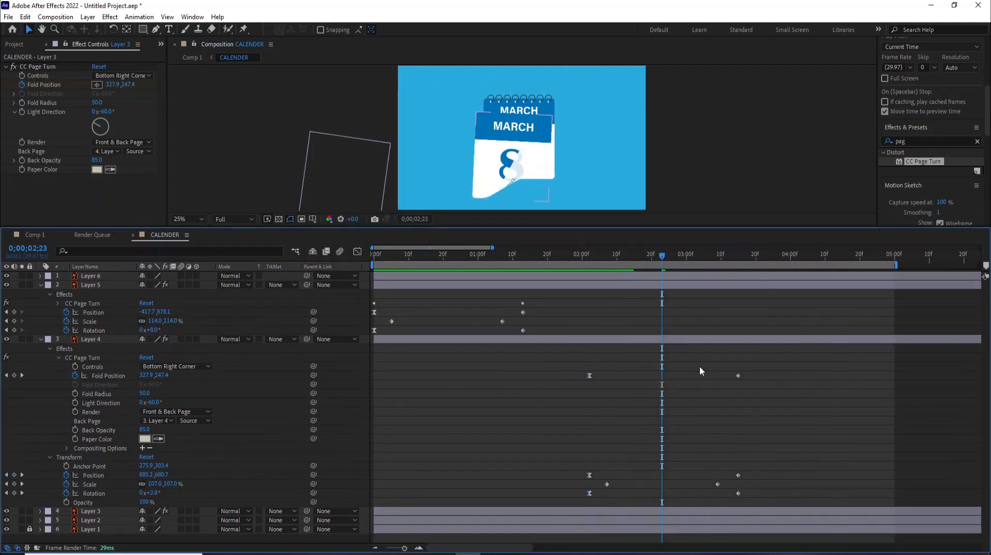
{"action": "left_click_drag", "start_coordinate": [763, 359], "coordinate": [549, 504]}
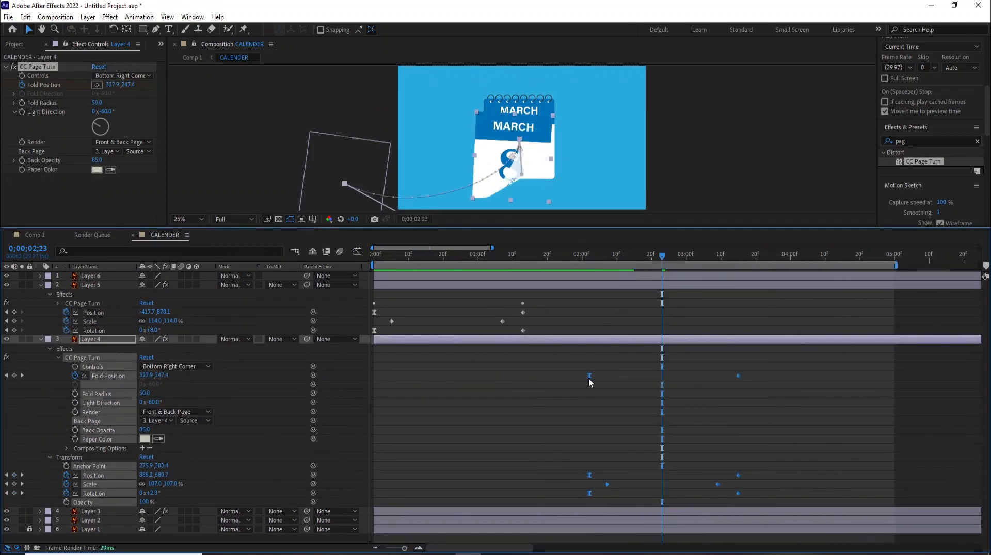
{"action": "left_click_drag", "start_coordinate": [590, 376], "coordinate": [523, 370]}
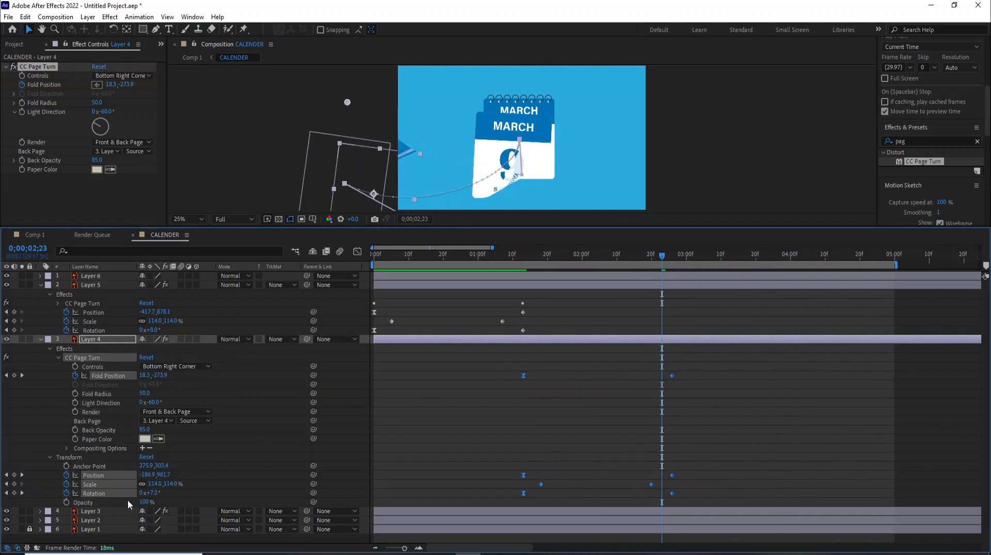
Step: Shift all of Layer 3's page-turn keyframes so they start at 0;00;02;02
{"action": "left_click", "coordinate": [40, 512]}
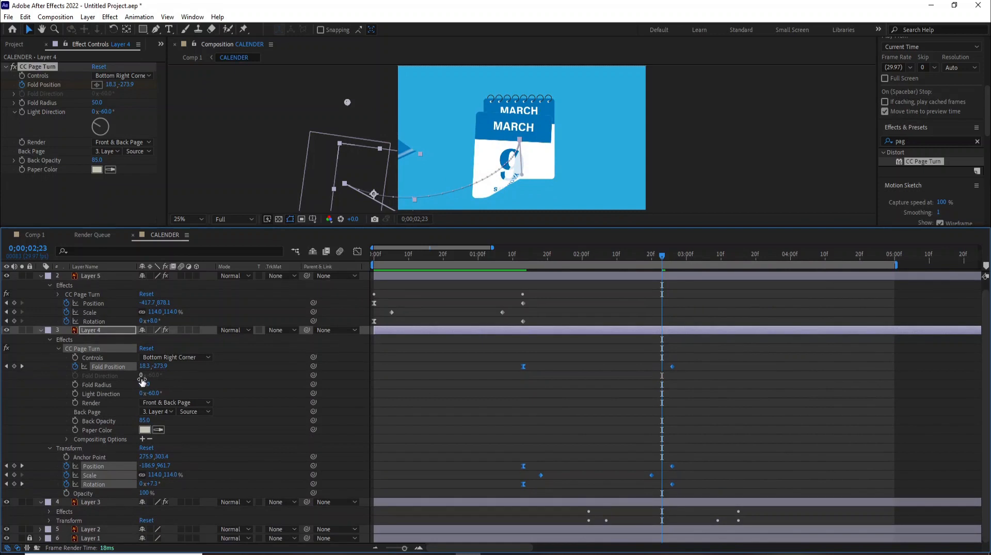
{"action": "left_click", "coordinate": [50, 520]}
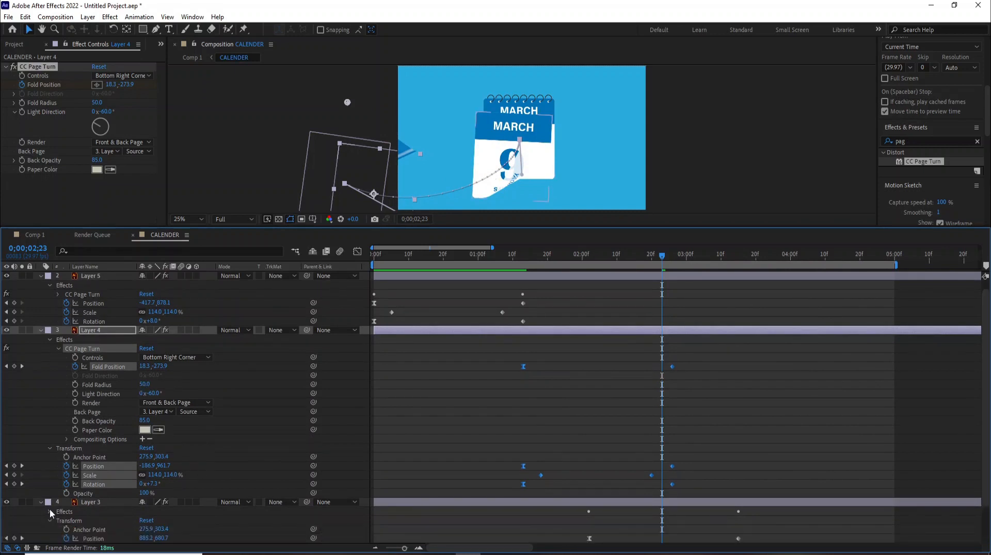
{"action": "scroll", "coordinate": [50, 509], "scroll_direction": "down", "scroll_amount": 1}
{"action": "left_click", "coordinate": [49, 485]}
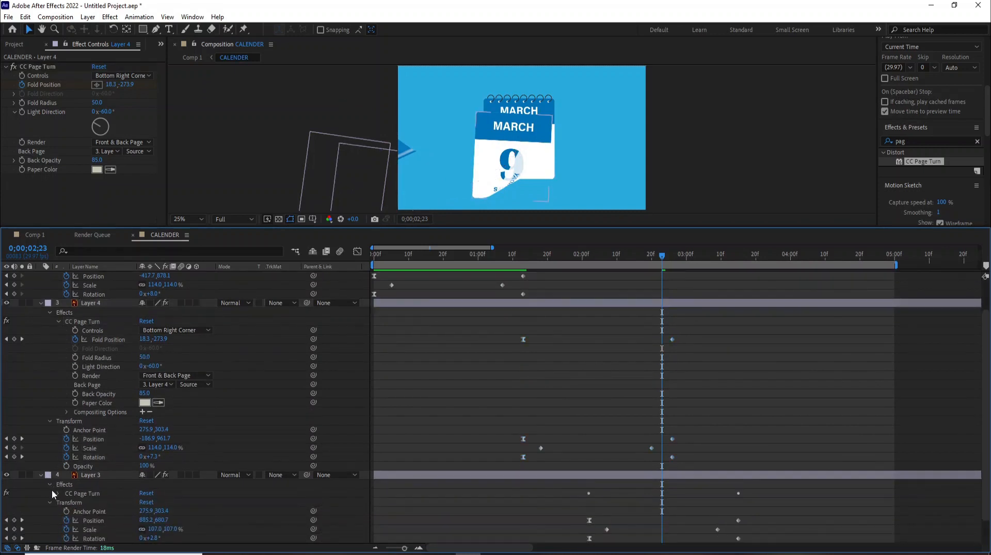
{"action": "left_click", "coordinate": [57, 494]}
{"action": "scroll", "coordinate": [121, 487], "scroll_direction": "down", "scroll_amount": 4}
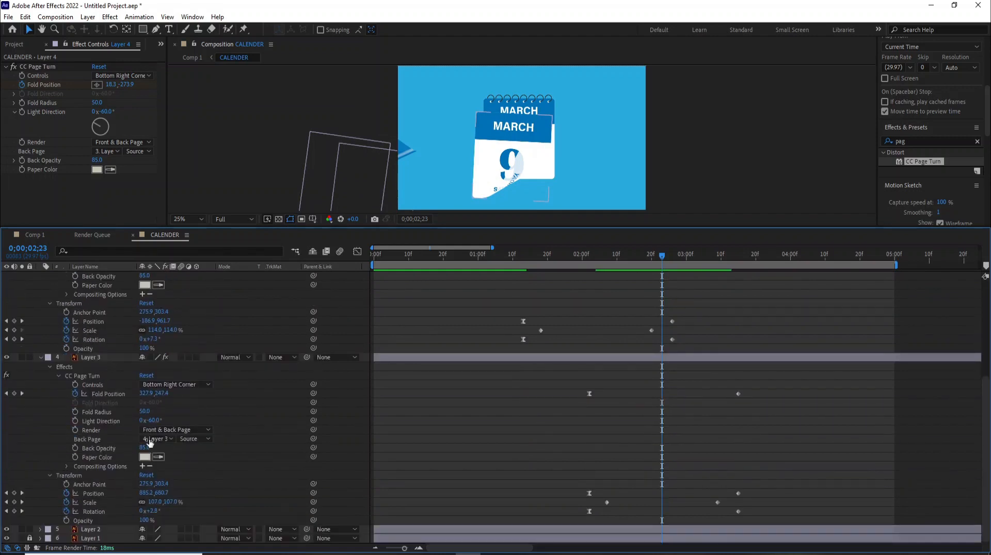
{"action": "left_click_drag", "start_coordinate": [769, 383], "coordinate": [572, 515]}
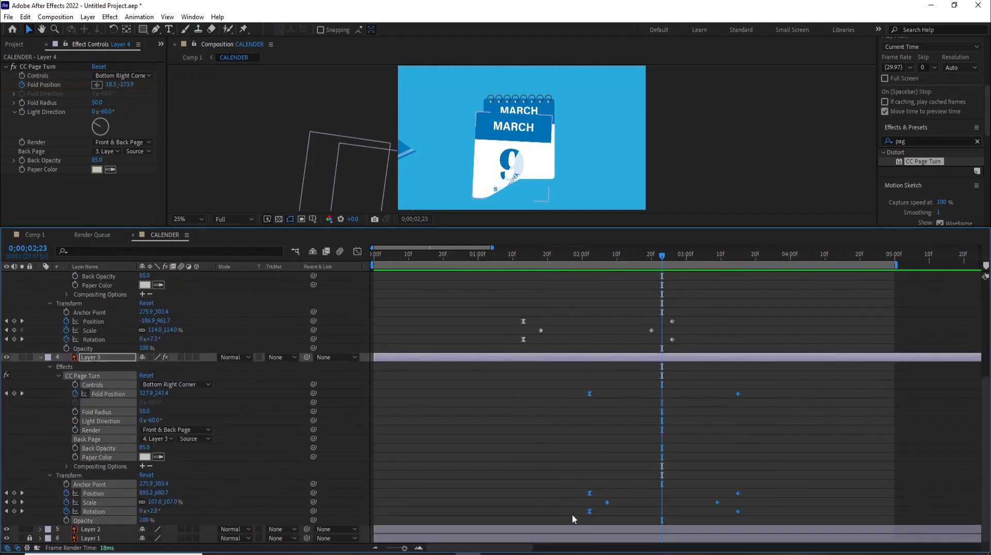
{"action": "left_click_drag", "start_coordinate": [594, 395], "coordinate": [679, 404]}
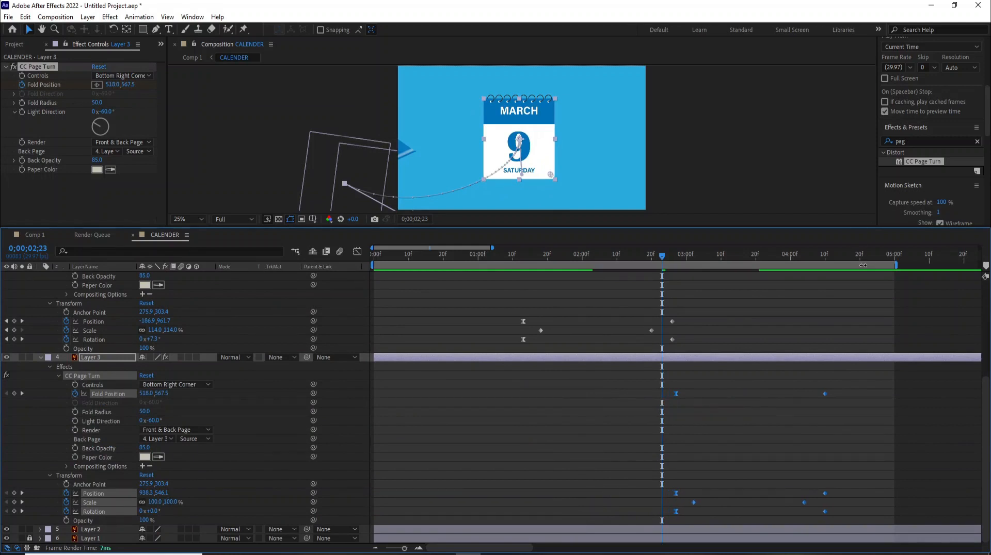
Step: Check the turn at 0;00;04;15, then collapse the property lists of Layers 3, 4 and 5
{"action": "left_click", "coordinate": [844, 255]}
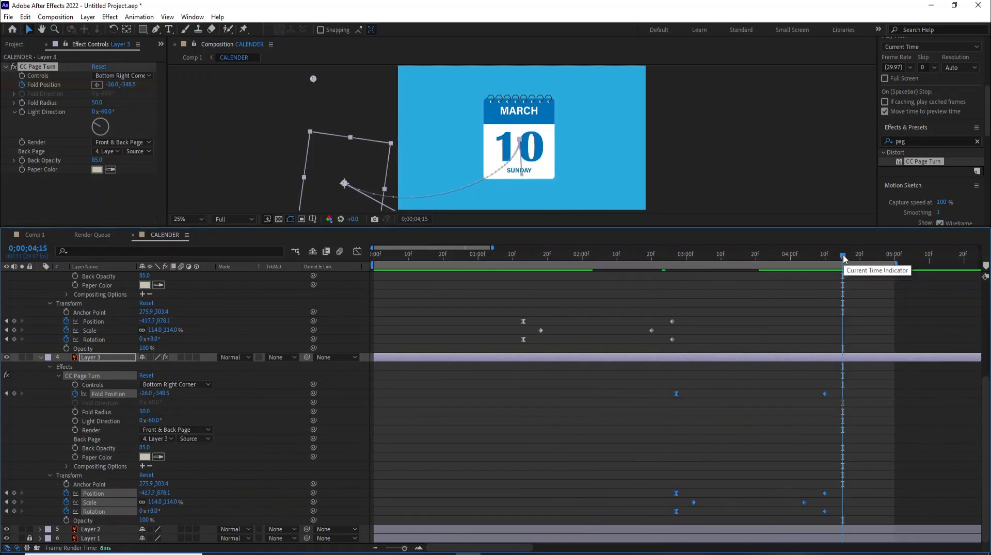
{"action": "scroll", "coordinate": [33, 490], "scroll_direction": "up", "scroll_amount": 3}
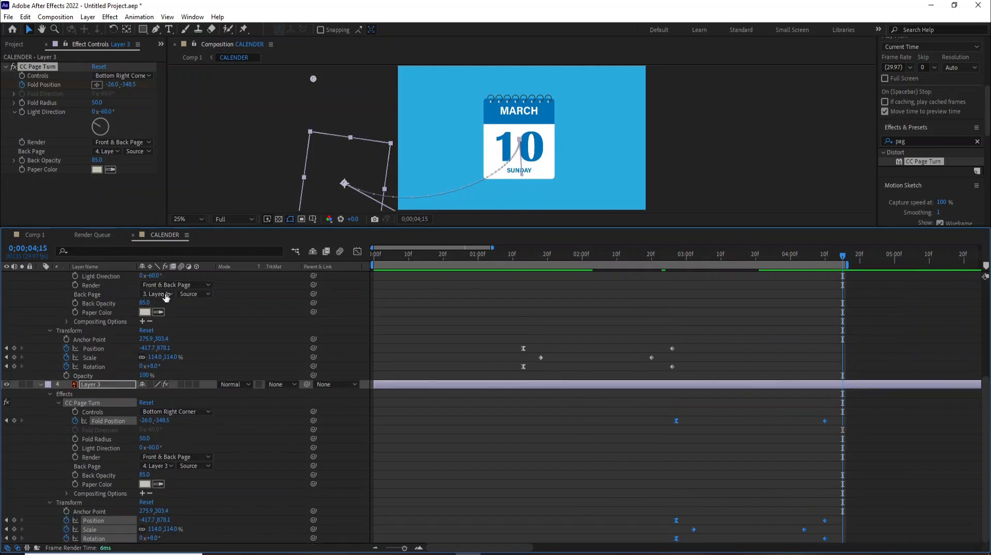
{"action": "left_click", "coordinate": [61, 457]}
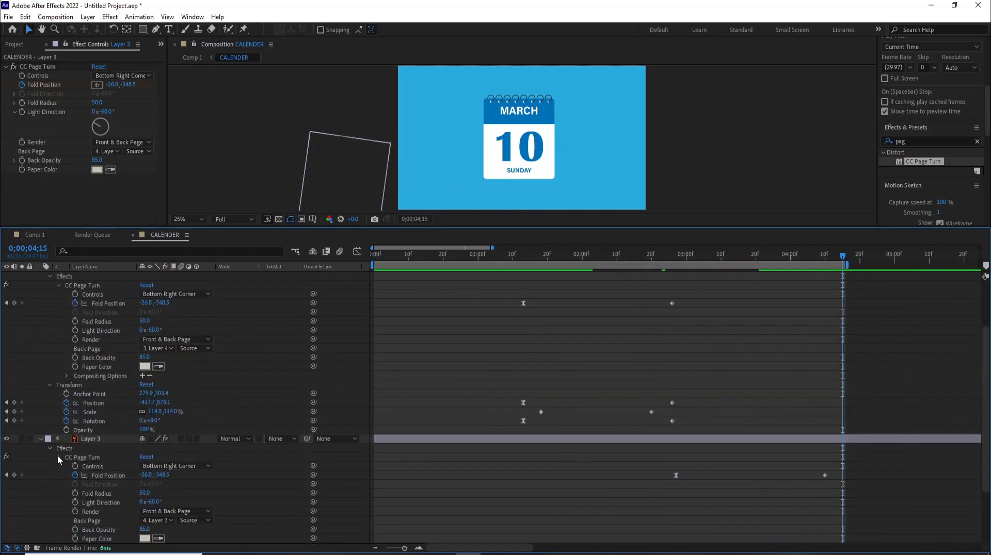
{"action": "left_click", "coordinate": [57, 456]}
{"action": "left_click", "coordinate": [50, 475]}
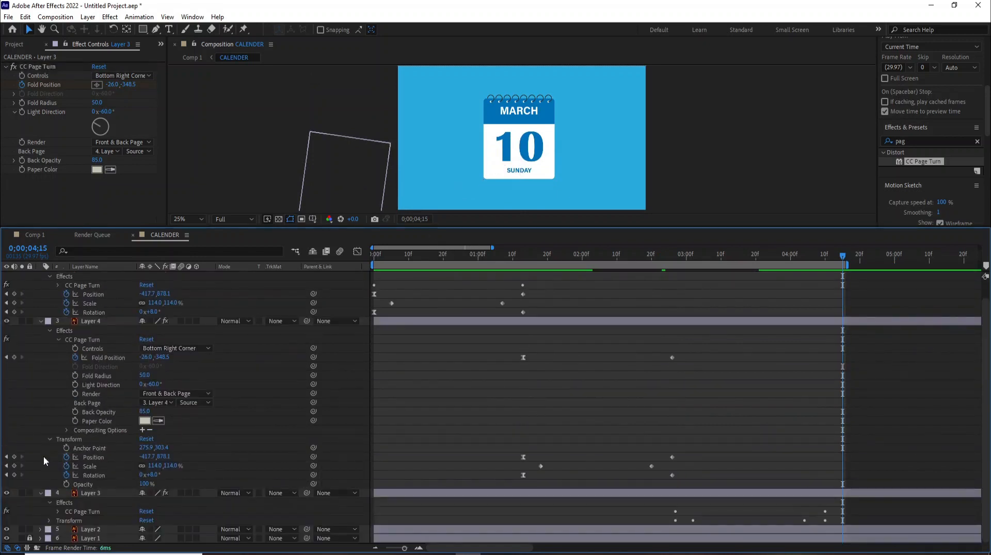
{"action": "left_click", "coordinate": [41, 494]}
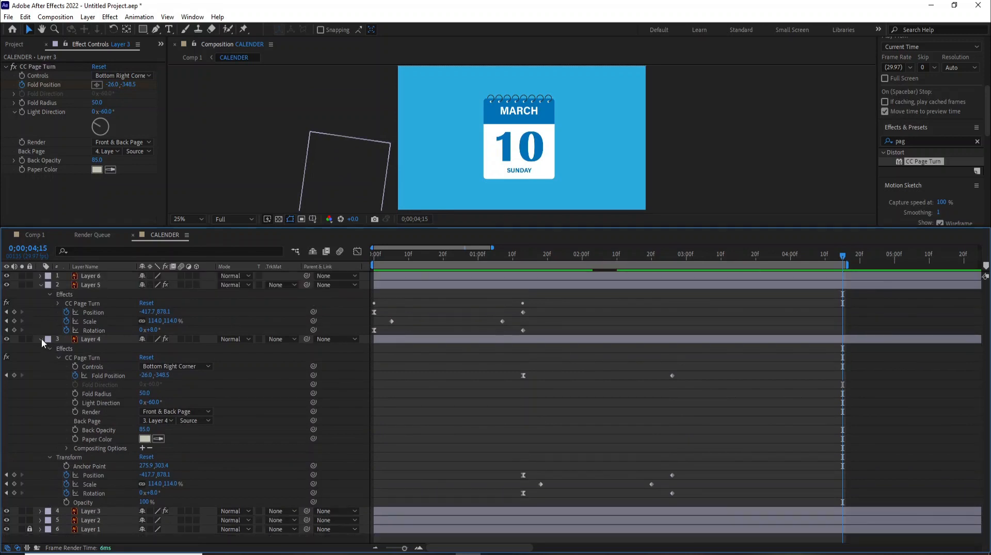
{"action": "left_click", "coordinate": [40, 340]}
{"action": "left_click", "coordinate": [41, 285]}
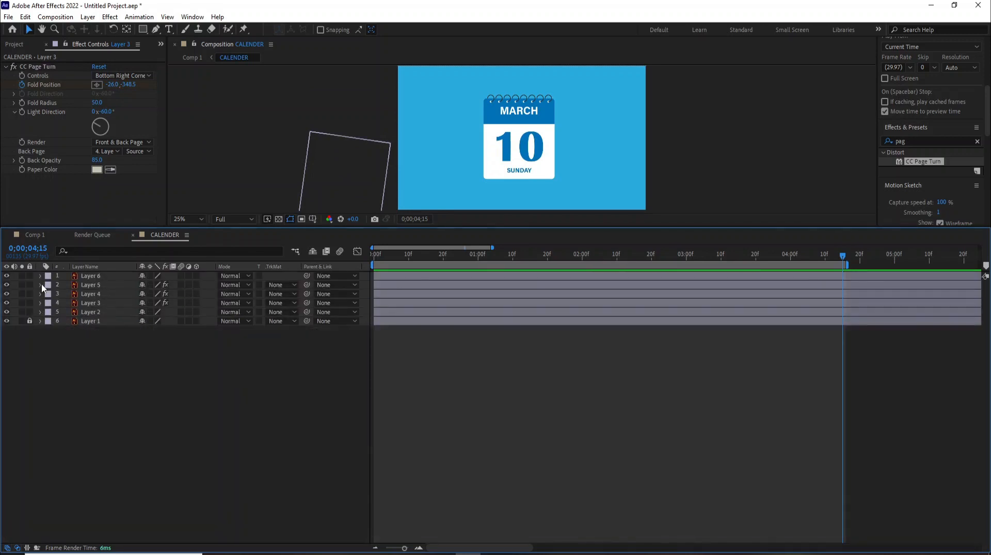
Step: Preview the staggered page turns from the start of the composition
{"action": "key", "text": "Home"}
{"action": "key", "text": "space"}
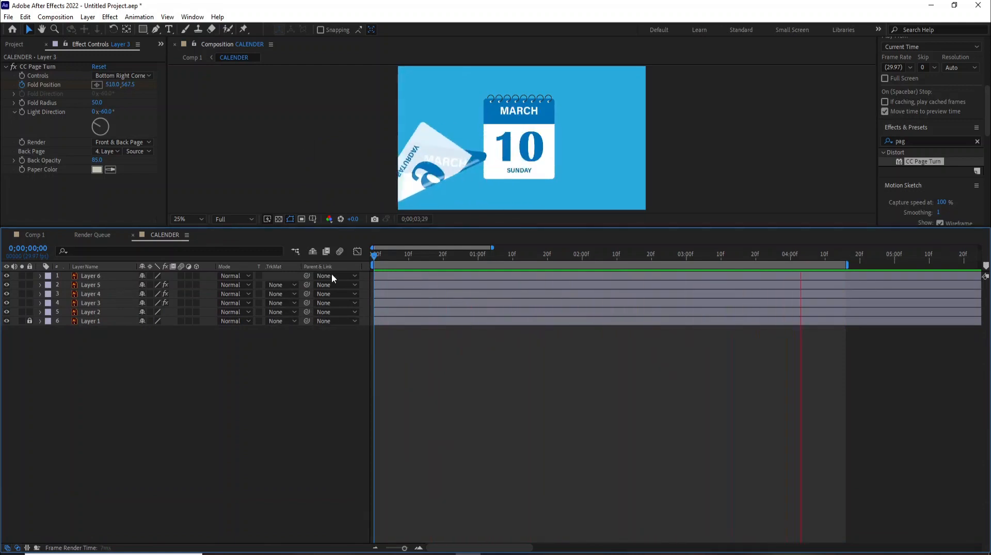
{"action": "key", "text": "space"}
Step: Set Layer 4's CC Page Turn Back Page to None
{"action": "left_click", "coordinate": [83, 284]}
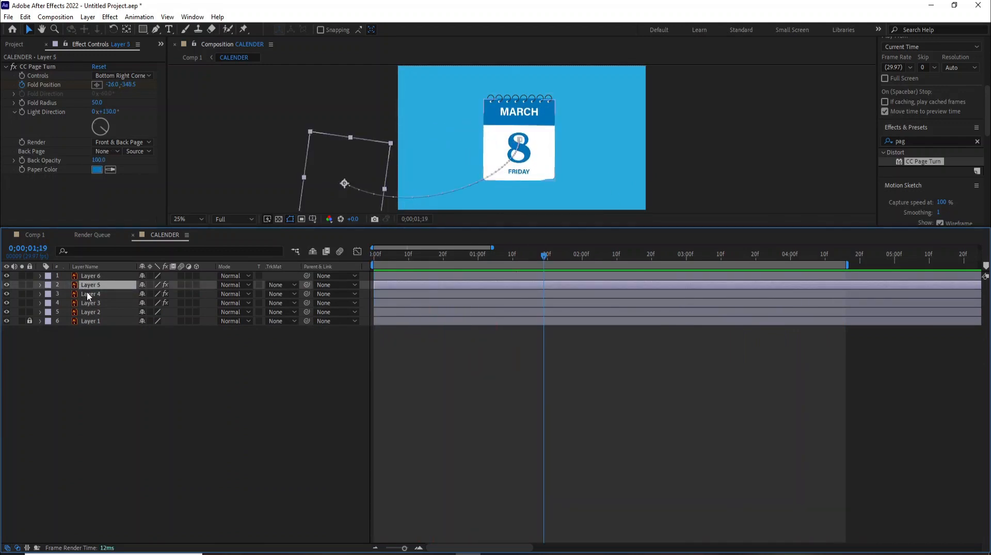
{"action": "left_click", "coordinate": [85, 294]}
{"action": "left_click", "coordinate": [41, 294]}
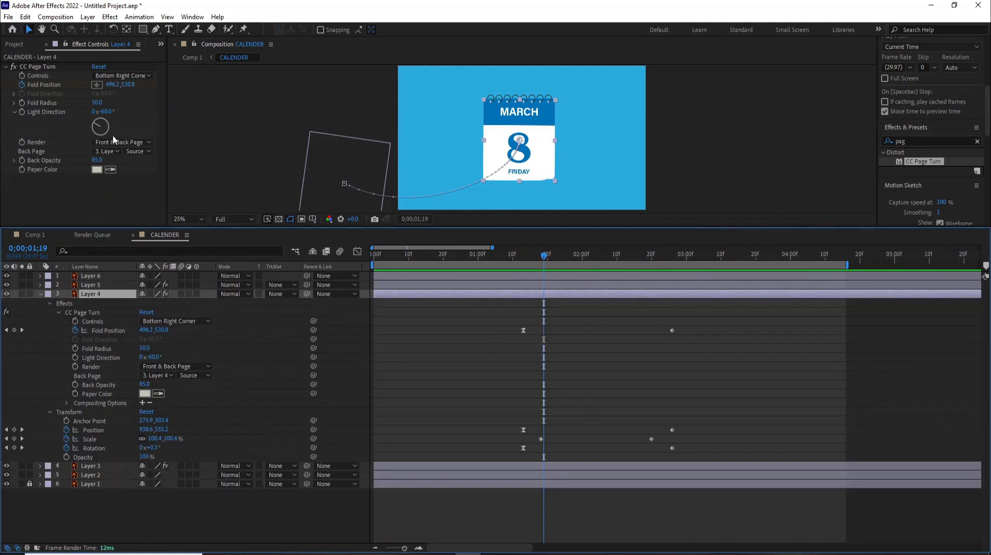
{"action": "left_click", "coordinate": [112, 151]}
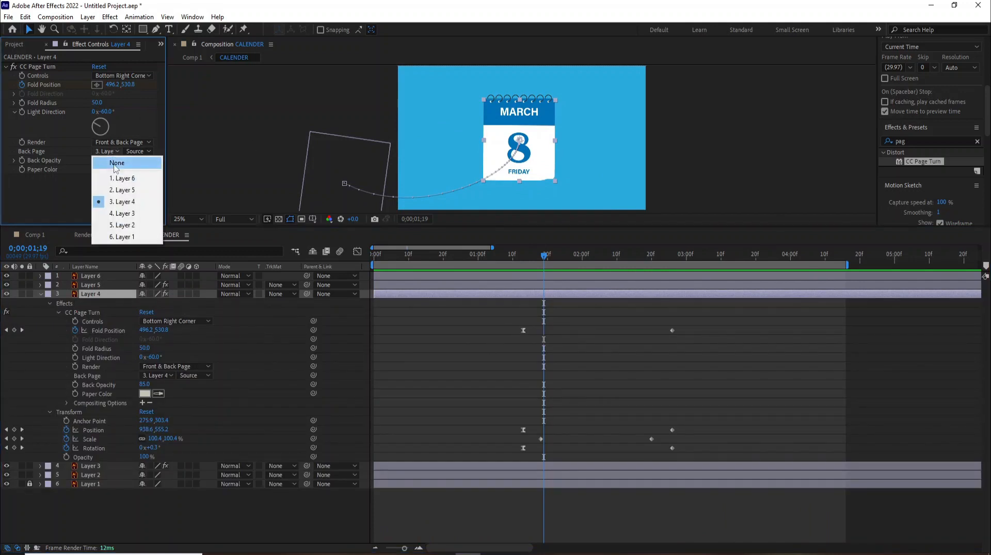
{"action": "left_click", "coordinate": [106, 161]}
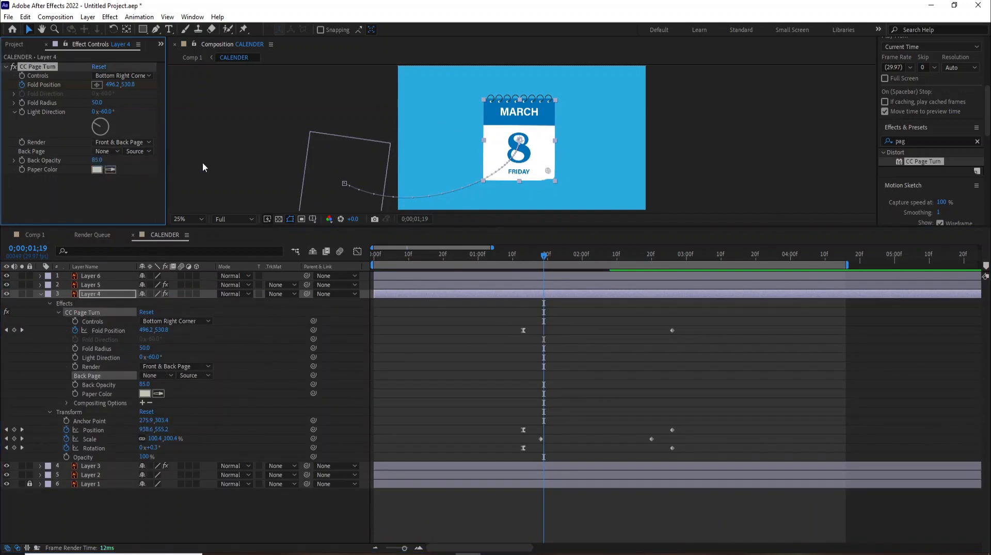
Step: Set Layer 3's Back Page to None too, then preview from the first frame
{"action": "left_click", "coordinate": [72, 467]}
{"action": "left_click", "coordinate": [111, 151]}
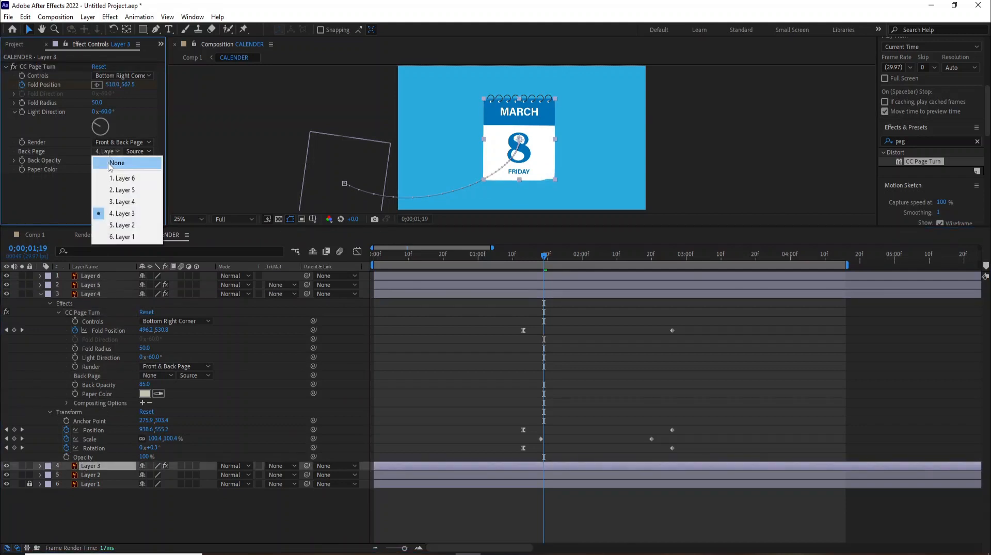
{"action": "left_click", "coordinate": [107, 160]}
{"action": "left_click", "coordinate": [377, 253]}
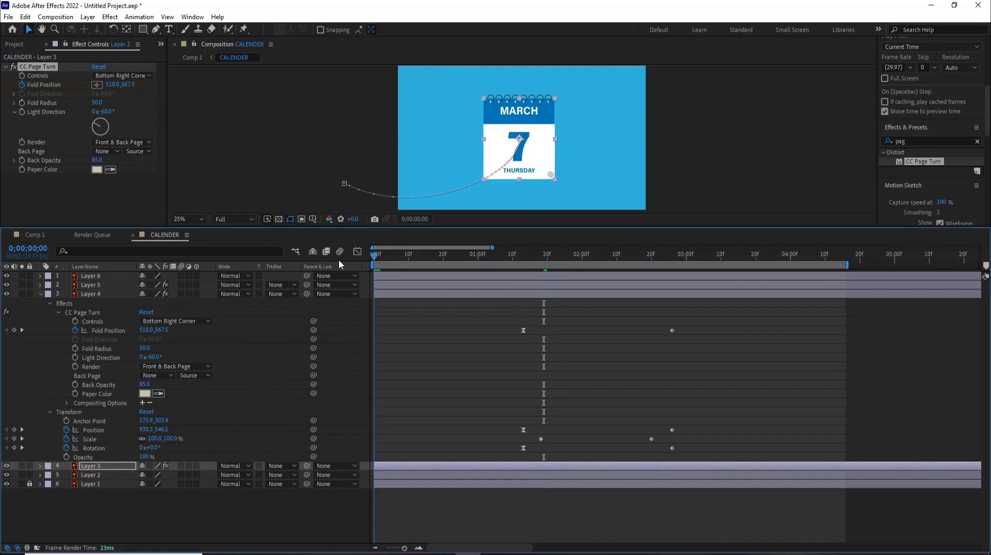
{"action": "key", "text": "space"}
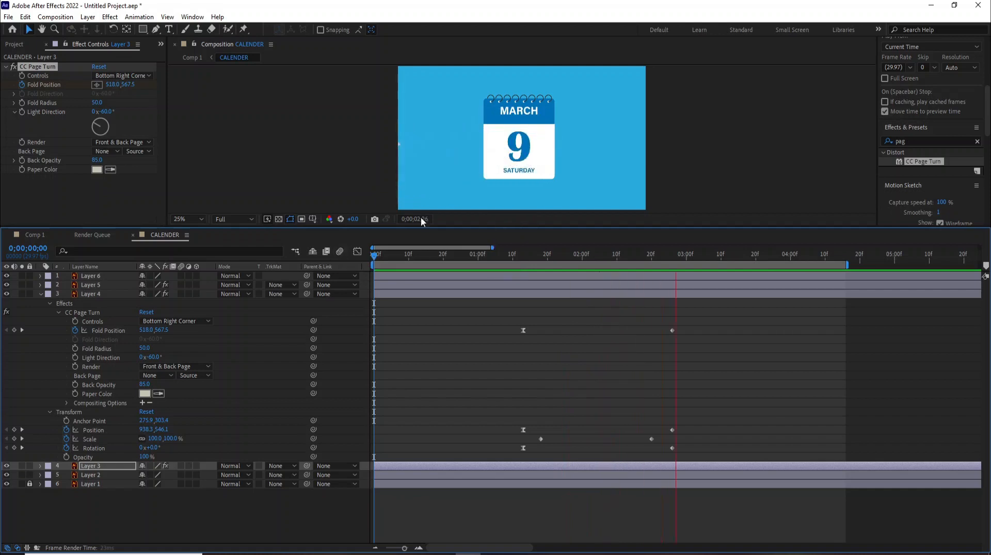
Step: Sample the calendar's dark blue as the CC Page Turn Paper Color for Layers 3 and 4
{"action": "key", "text": "space"}
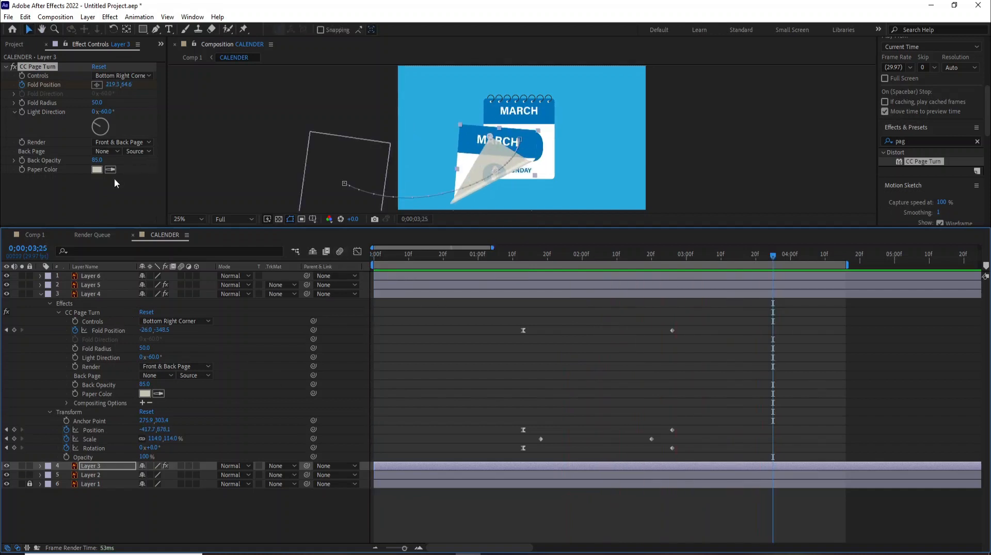
{"action": "left_click", "coordinate": [111, 170]}
{"action": "left_click", "coordinate": [551, 106]}
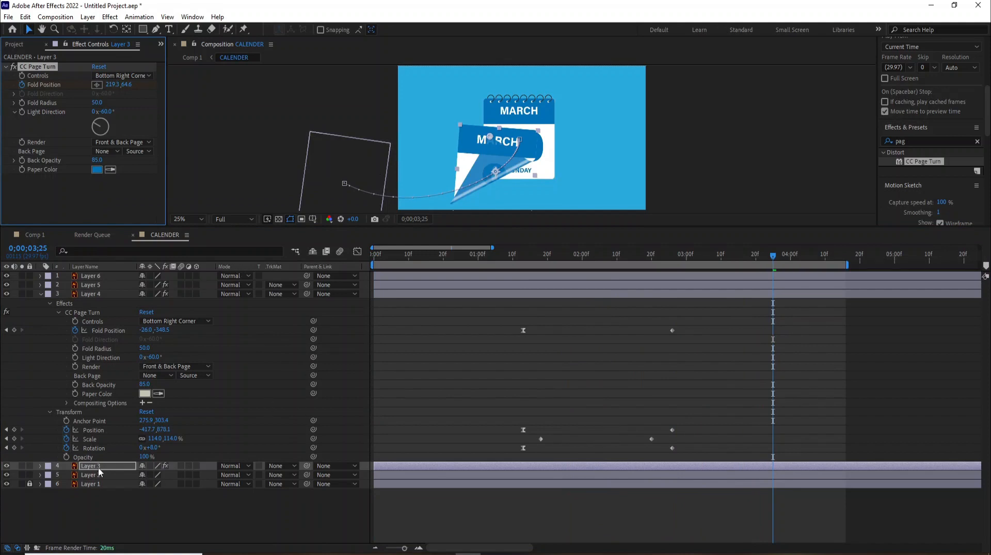
{"action": "left_click", "coordinate": [95, 294]}
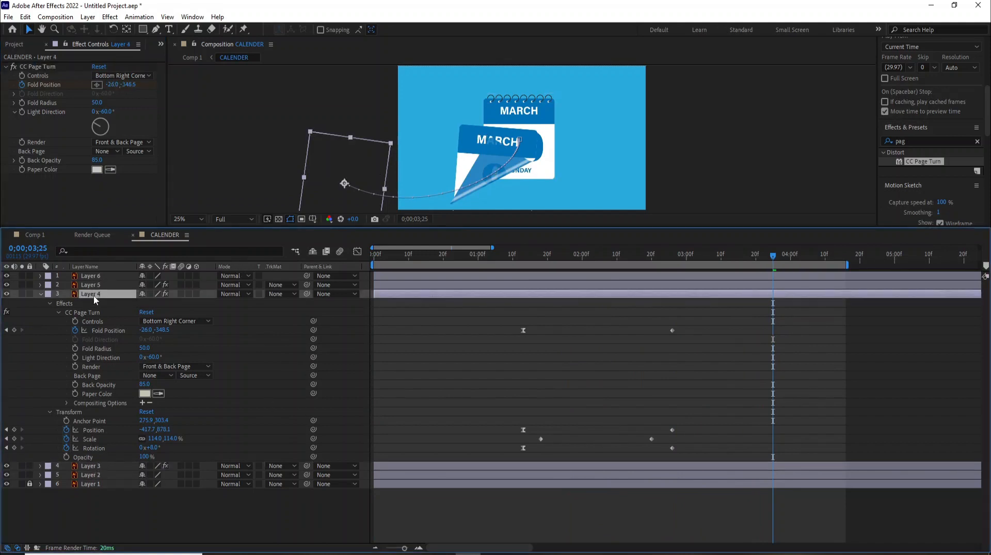
{"action": "left_click", "coordinate": [111, 169]}
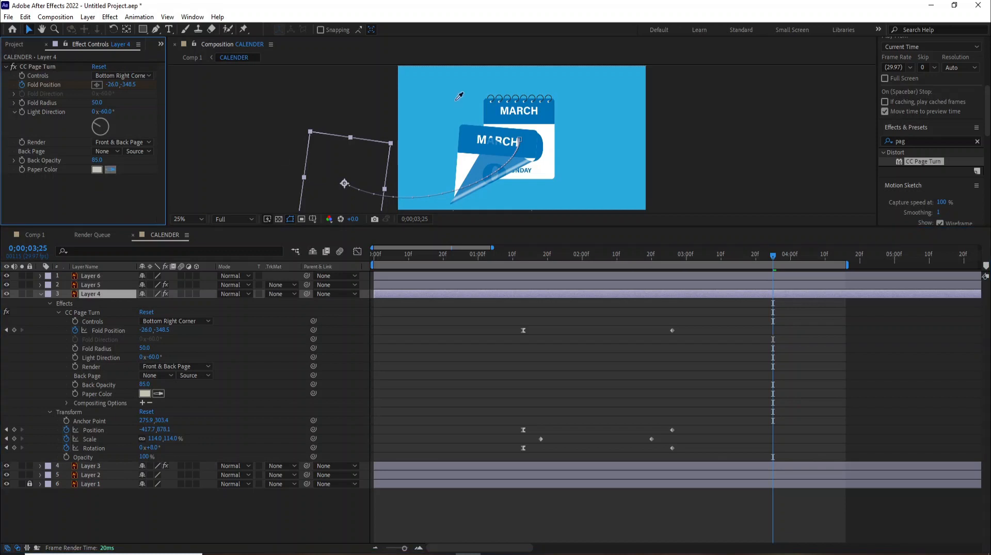
{"action": "left_click", "coordinate": [548, 106]}
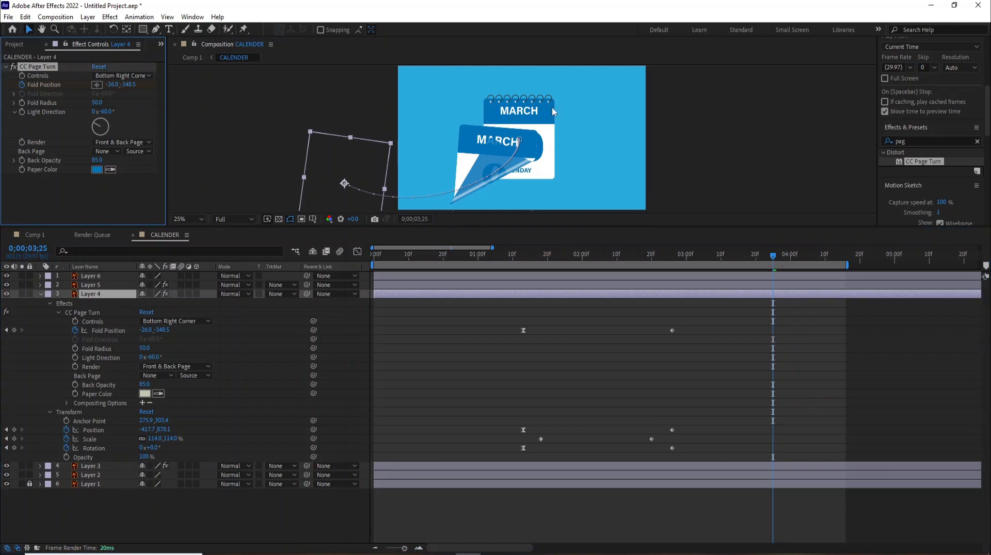
Step: Collapse Layer 4's properties and replay the animation from the first frame
{"action": "left_click", "coordinate": [47, 295]}
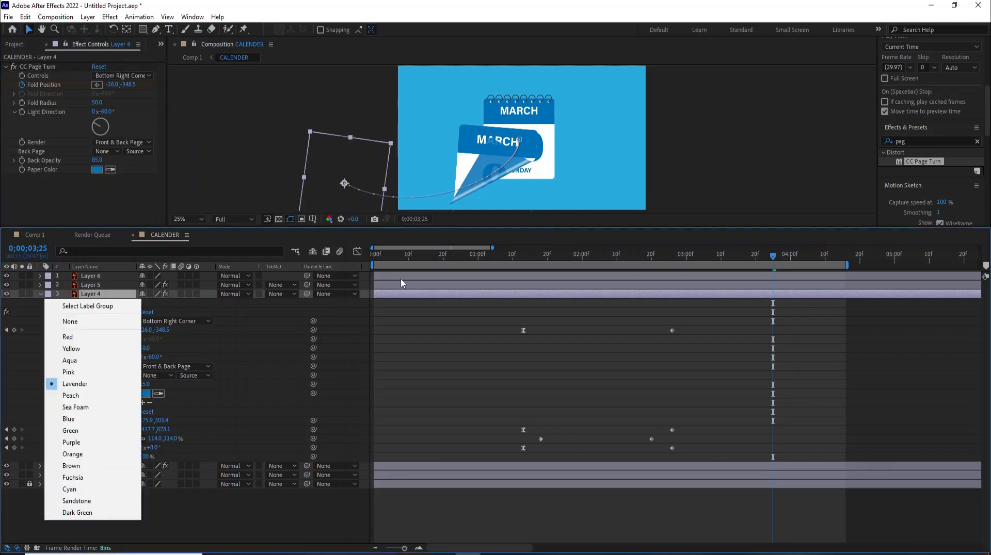
{"action": "left_click", "coordinate": [40, 294]}
{"action": "left_click", "coordinate": [40, 294]}
{"action": "left_click_drag", "start_coordinate": [386, 256], "coordinate": [290, 260]}
{"action": "key", "text": "space"}
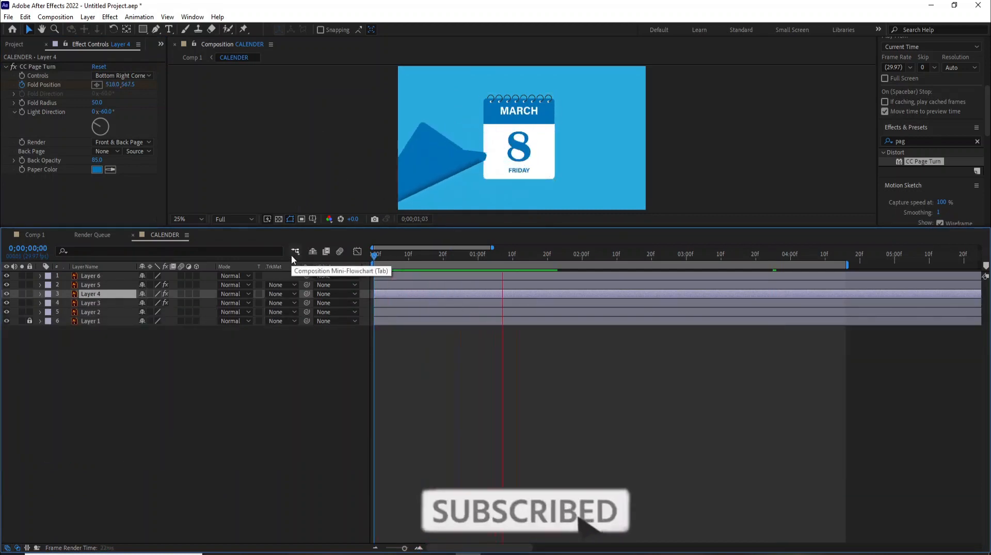